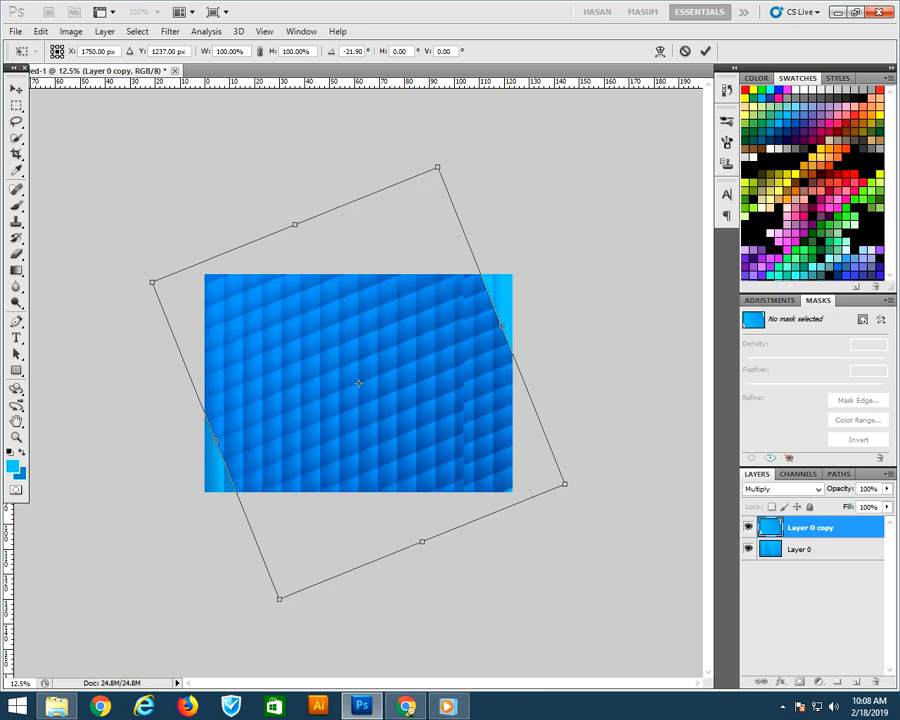
Rotate the copy layer about -22°, apply the transform and merge it down into the layer below
{"action": "left_click_drag", "start_coordinate": [502, 326], "coordinate": [571, 297]}
{"action": "key", "text": "Return"}
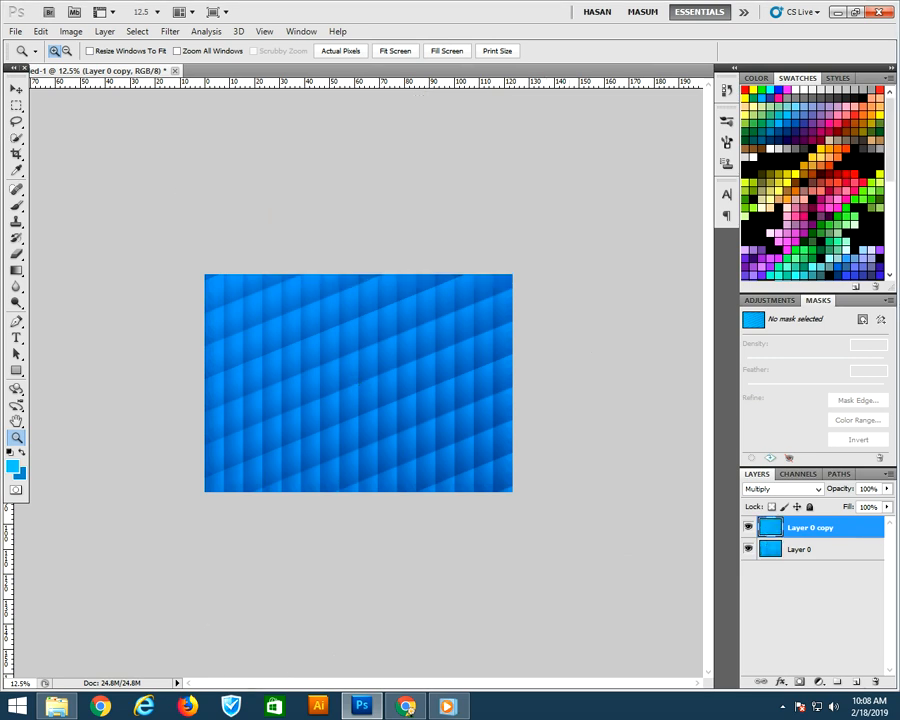
{"action": "key", "text": "ctrl+e"}
Duplicate the merged layer and lower the copy's opacity to 49%
{"action": "key", "text": "ctrl+j"}
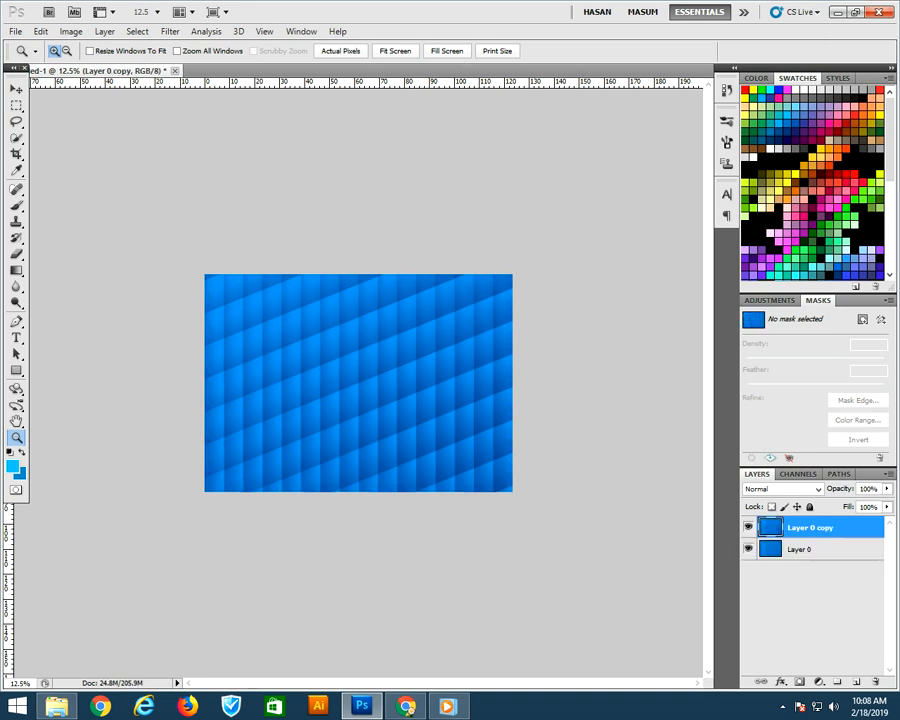
{"action": "left_click_drag", "start_coordinate": [887, 489], "coordinate": [851, 503]}
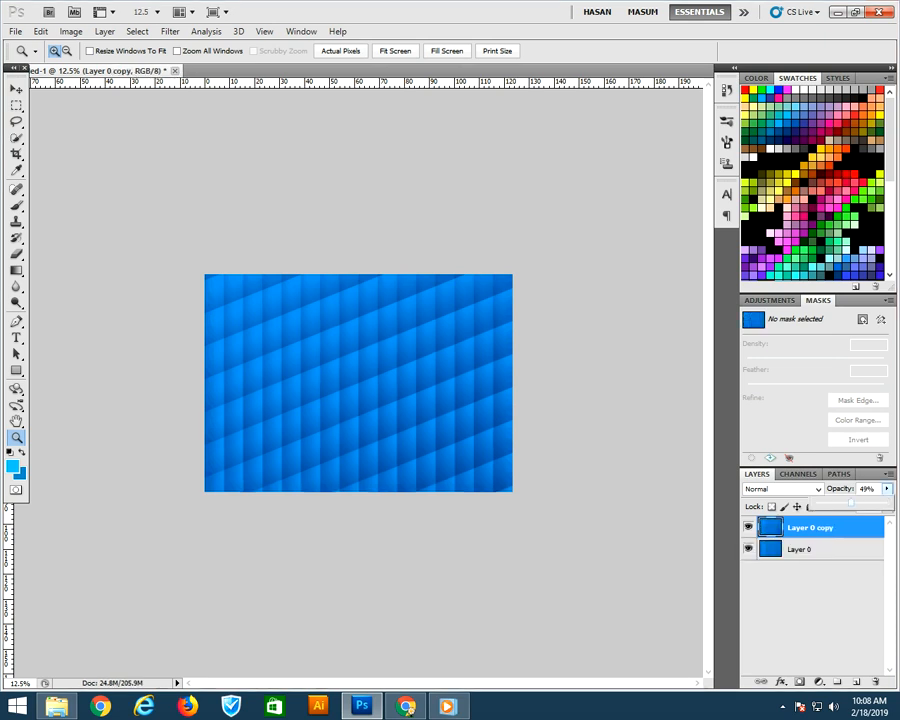
Free-transform the copy, rotating it about -42° and scaling it to about 116% wide and 167% high
{"action": "key", "text": "ctrl+t"}
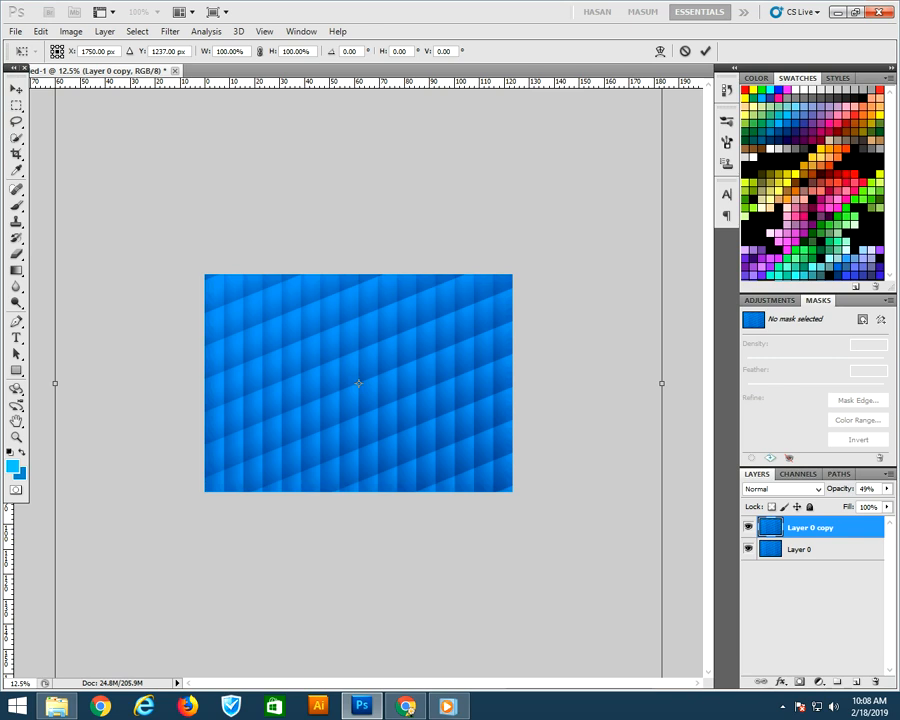
{"action": "key", "text": "ctrl+minus"}
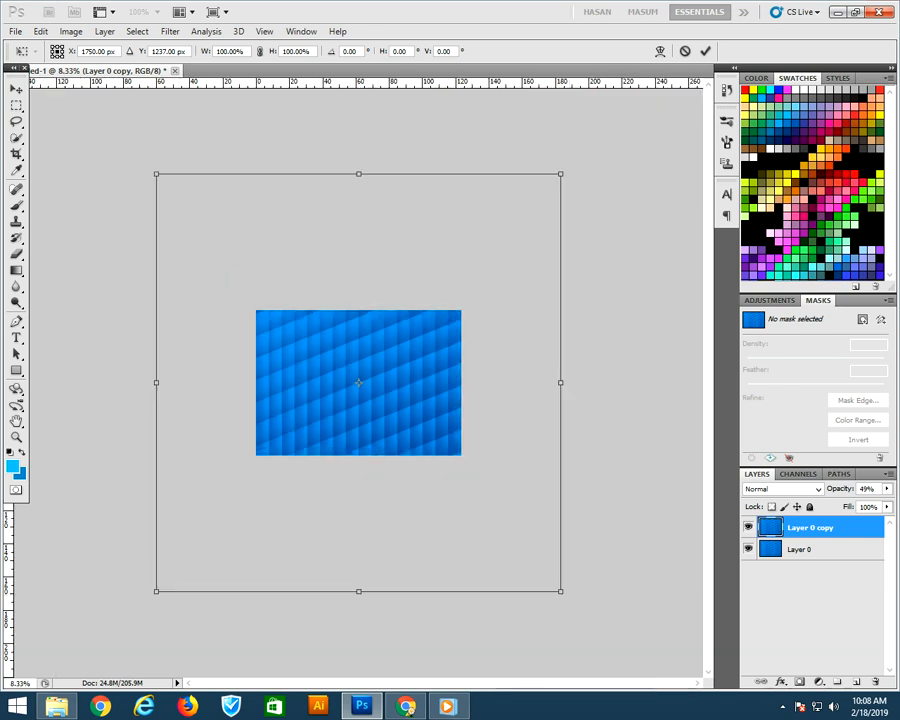
{"action": "left_click_drag", "start_coordinate": [561, 174], "coordinate": [370, 65]}
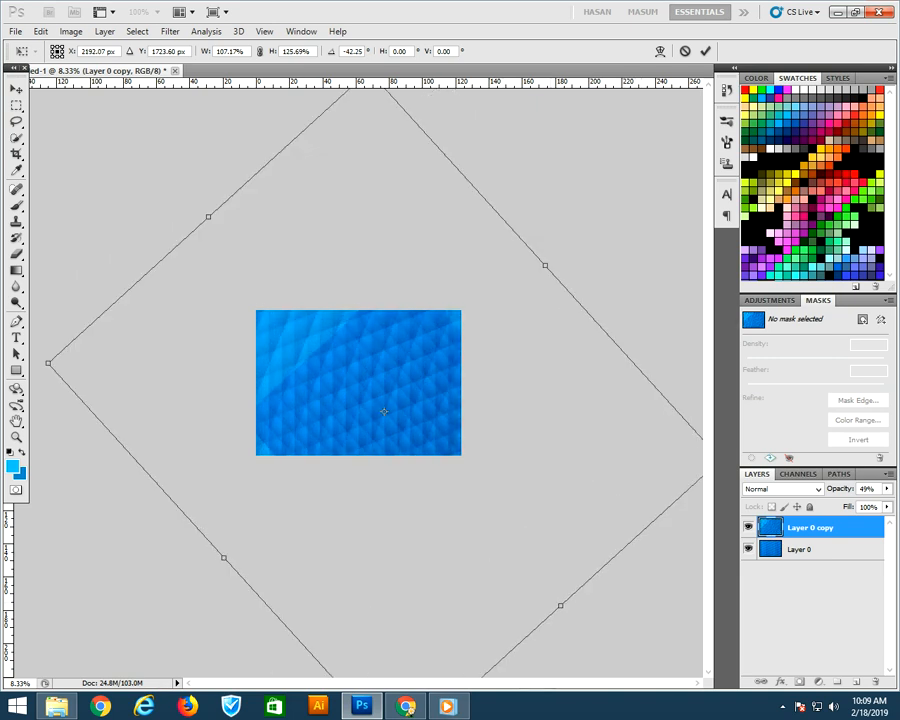
{"action": "left_click_drag", "start_coordinate": [208, 216], "coordinate": [145, 163]}
{"action": "left_click_drag", "start_coordinate": [321, 300], "coordinate": [297, 283]}
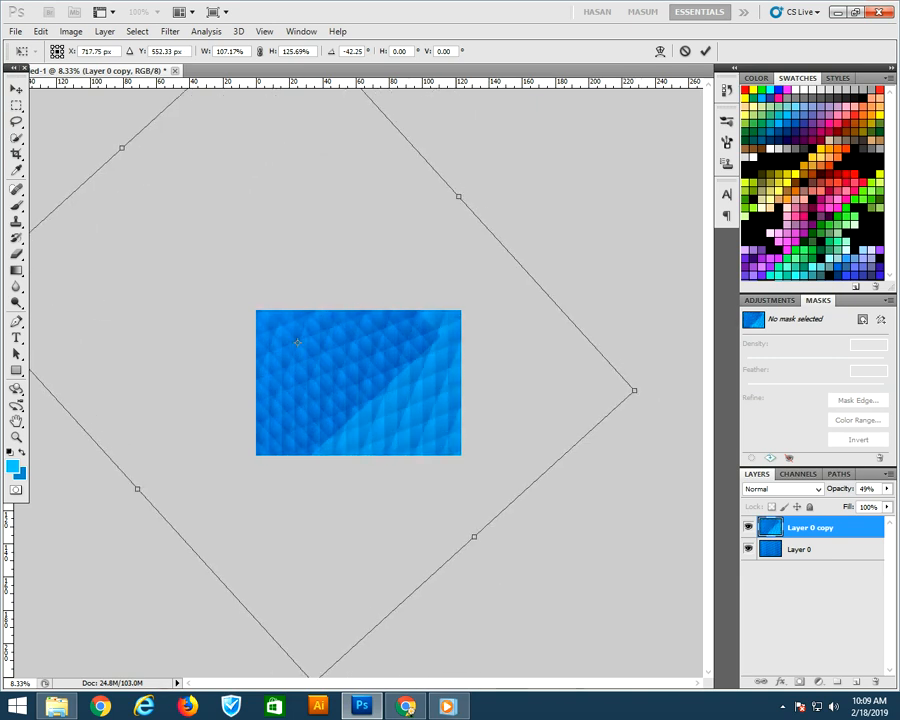
{"action": "left_click_drag", "start_coordinate": [474, 534], "coordinate": [591, 665]}
{"action": "left_click_drag", "start_coordinate": [520, 570], "coordinate": [522, 547]}
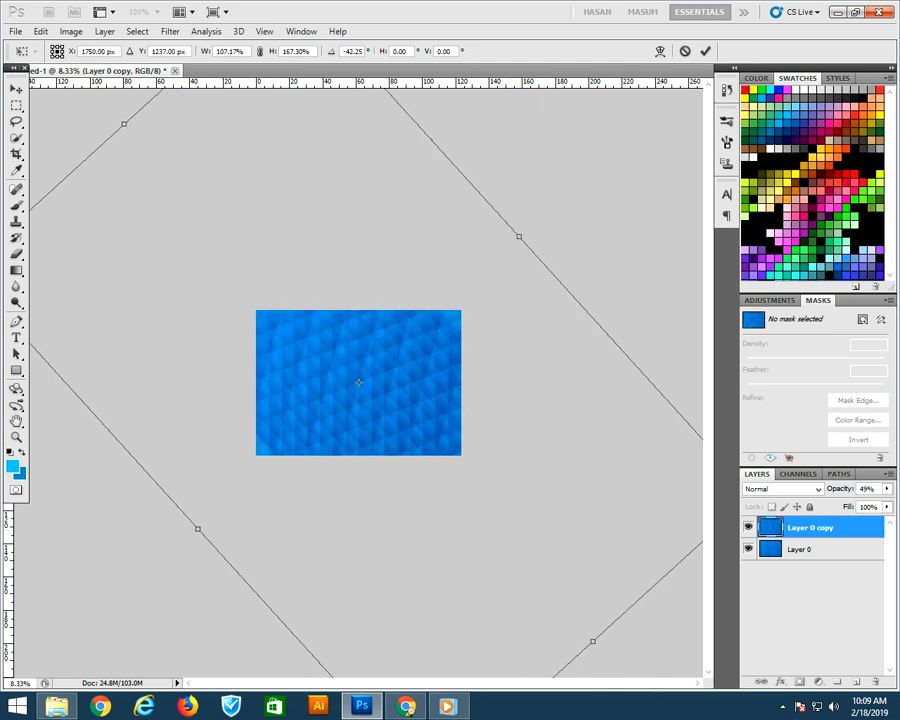
{"action": "left_click_drag", "start_coordinate": [518, 236], "coordinate": [531, 224]}
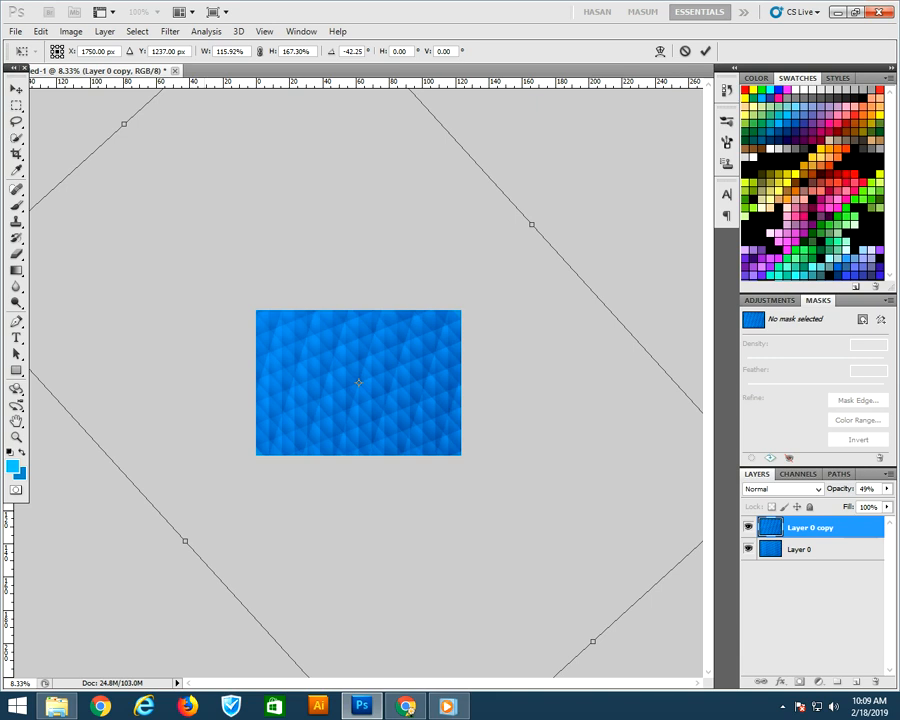
{"action": "key", "text": "ctrl+space"}
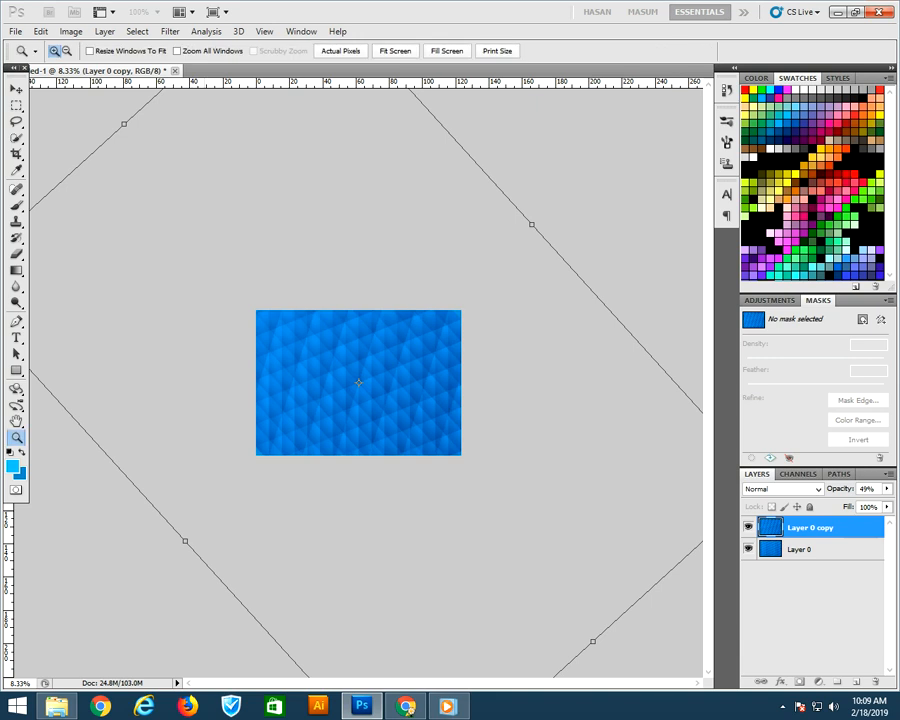
{"action": "key", "text": "Return"}
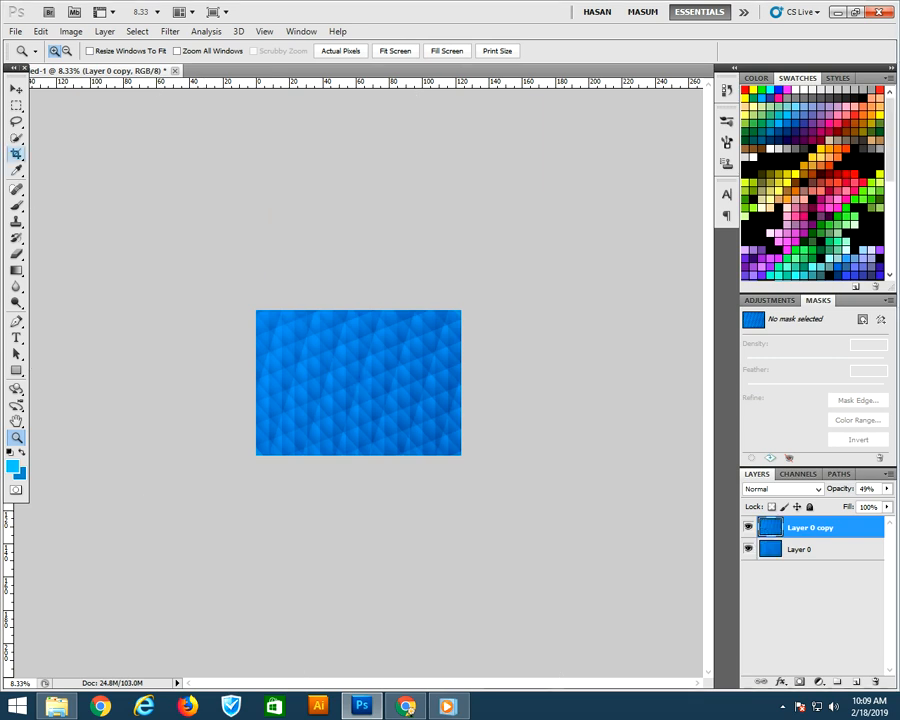
Crop the document back to the original canvas area, discarding the overhanging layer pixels
{"action": "key", "text": "c"}
{"action": "left_click", "coordinate": [448, 50]}
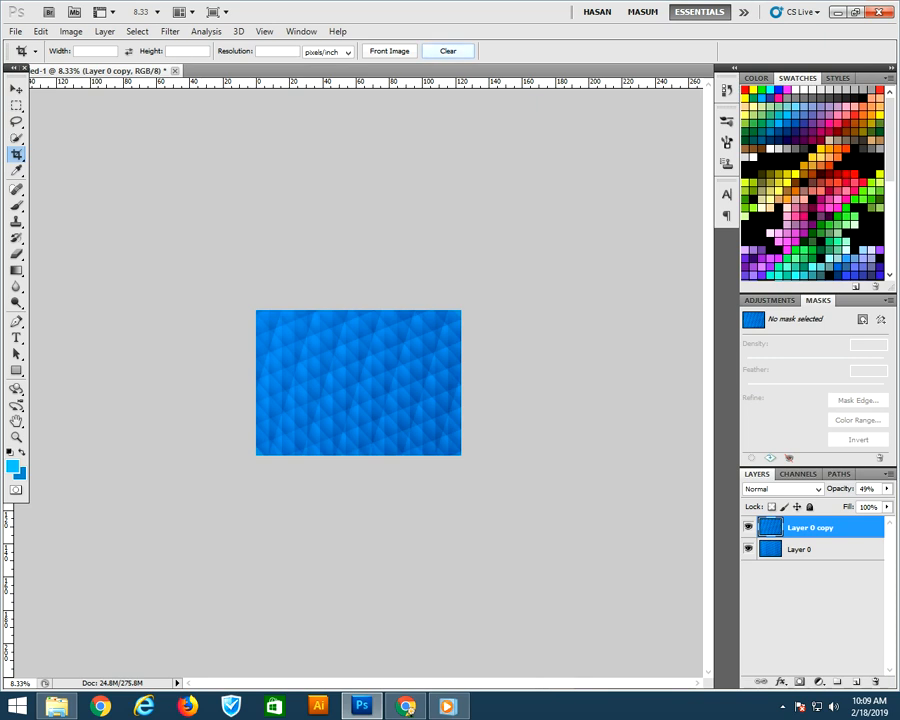
{"action": "left_click_drag", "start_coordinate": [256, 310], "coordinate": [461, 455]}
{"action": "key", "text": "Return"}
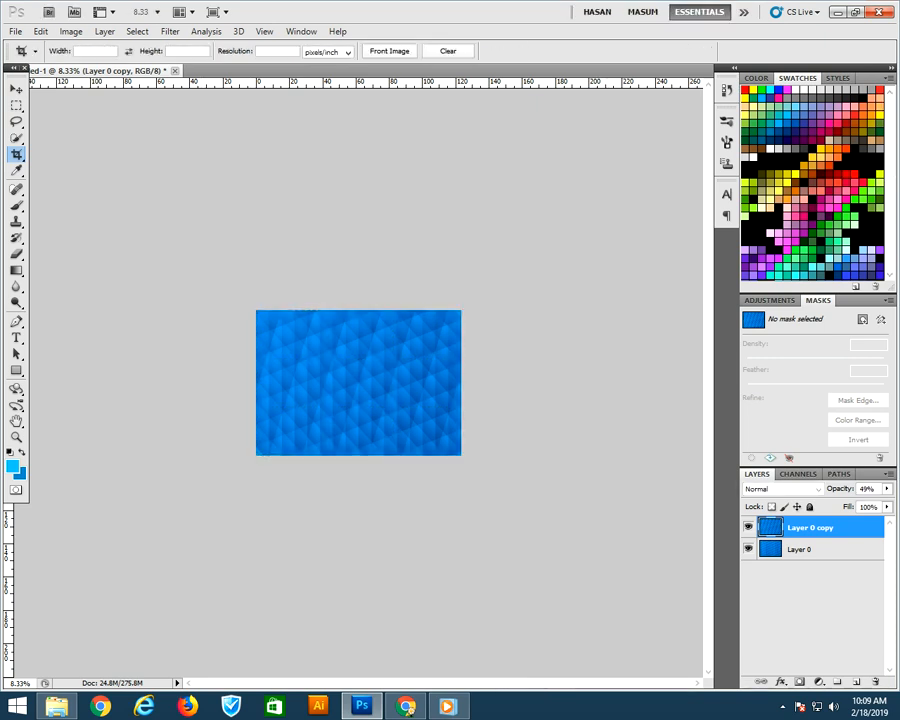
Apply a Twirl distortion to the copy layer with an angle of 125°
{"action": "key", "text": "z"}
{"action": "key", "text": "ctrl+plus"}
{"action": "key", "text": "ctrl+plus"}
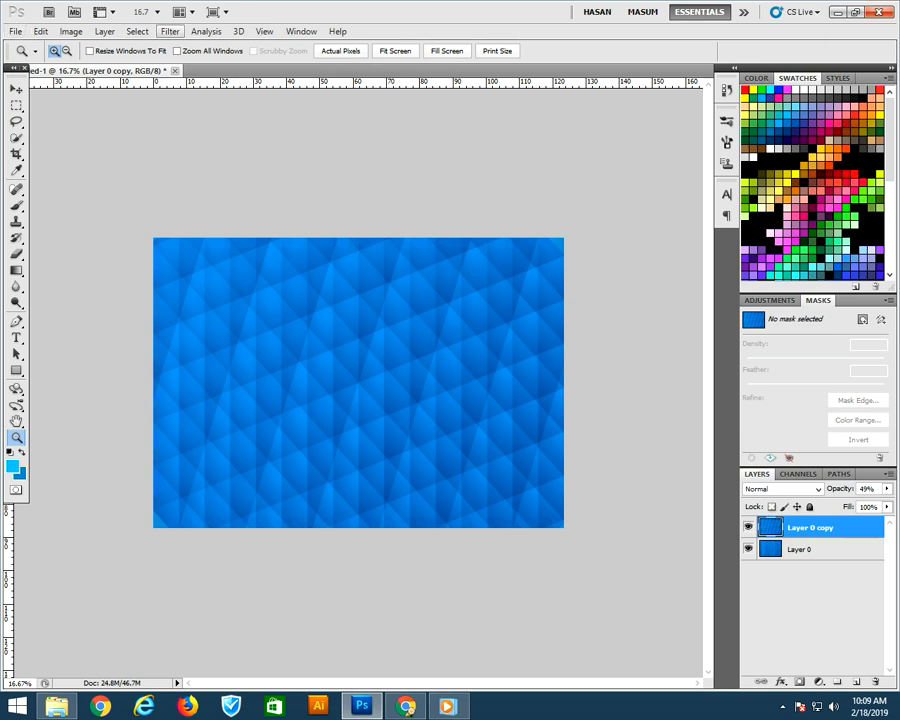
{"action": "left_click", "coordinate": [170, 32]}
{"action": "mouse_move", "coordinate": [190, 186]}
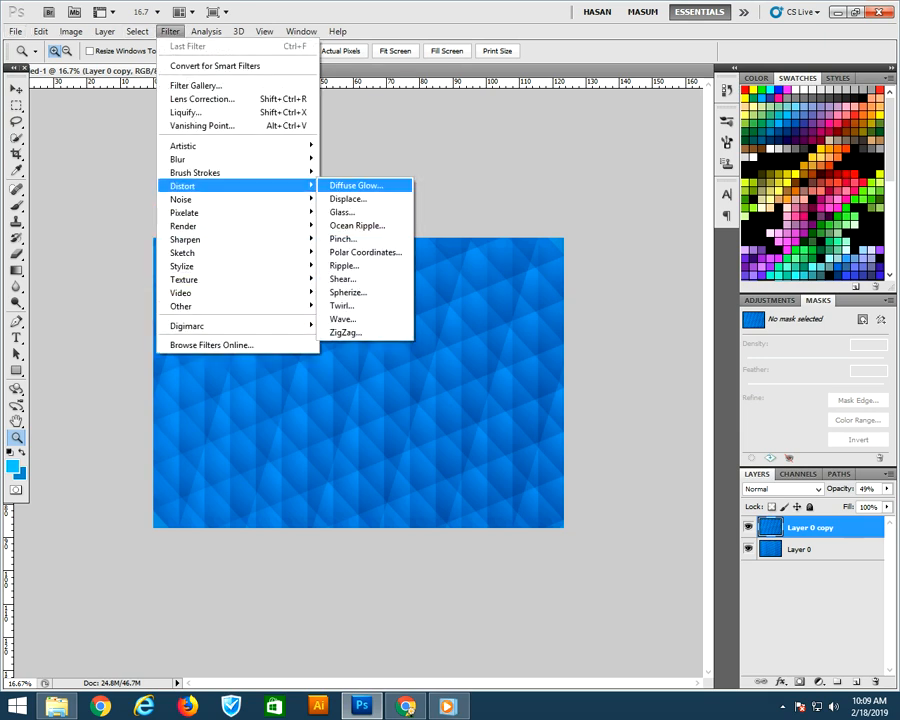
{"action": "left_click", "coordinate": [342, 305]}
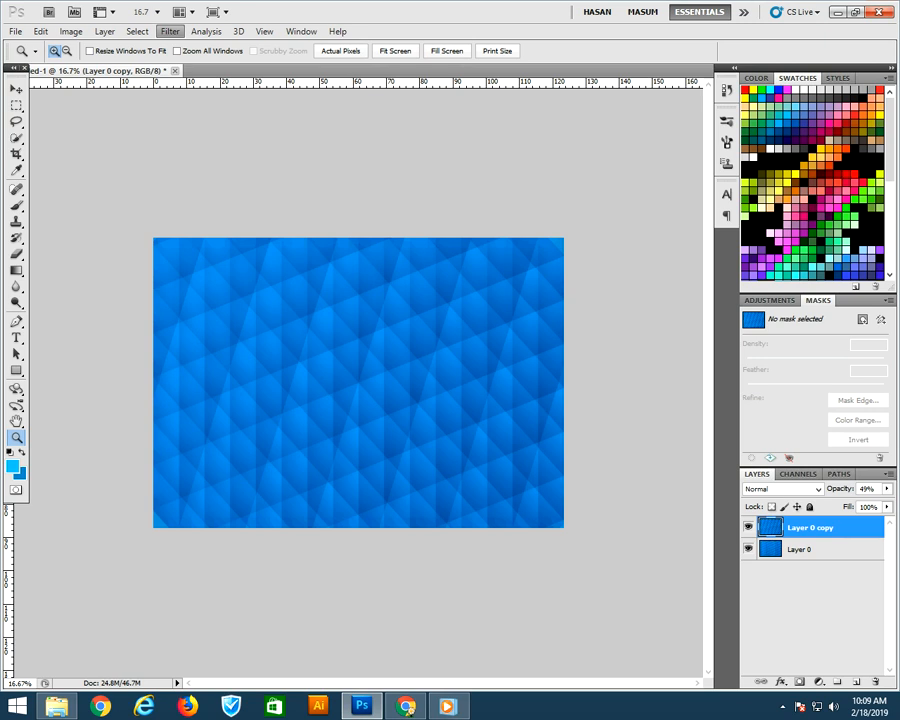
{"action": "left_click", "coordinate": [448, 706]}
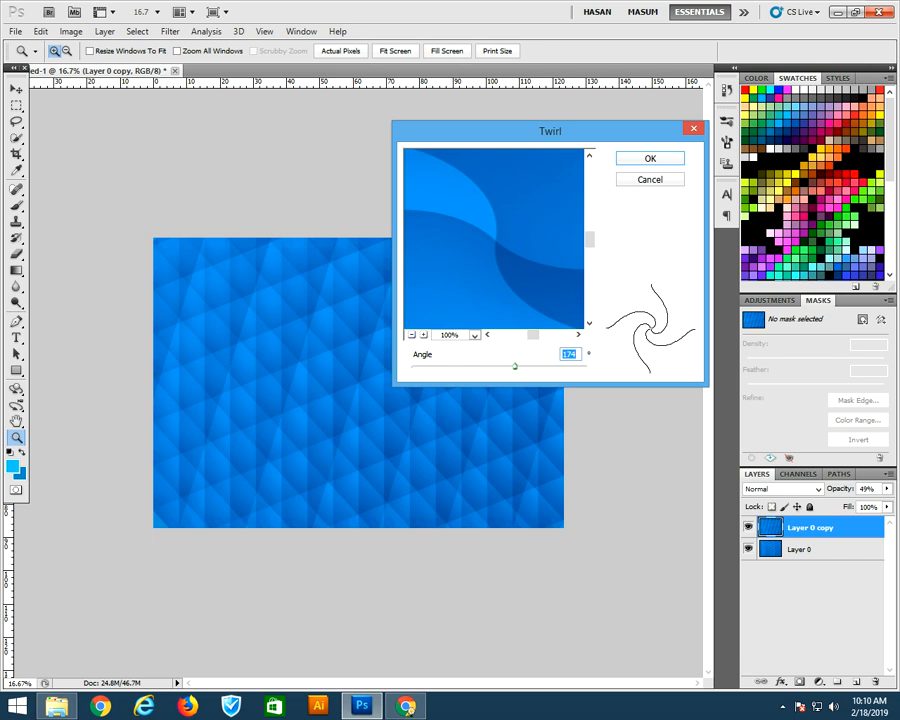
{"action": "left_click", "coordinate": [411, 335]}
{"action": "left_click", "coordinate": [411, 335]}
{"action": "left_click", "coordinate": [411, 335]}
{"action": "left_click", "coordinate": [411, 335]}
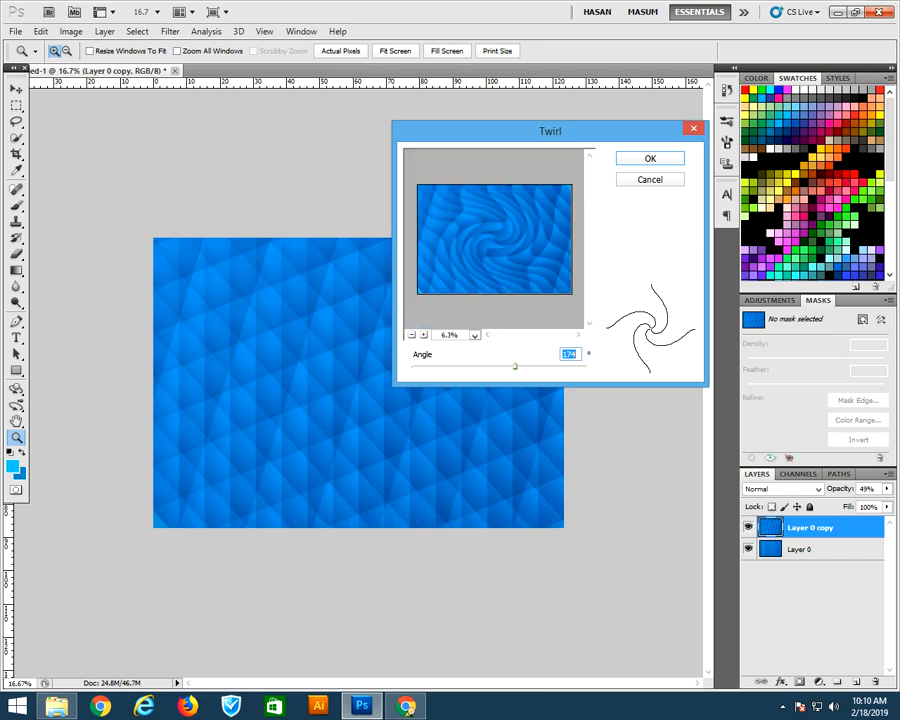
{"action": "mouse_move", "coordinate": [515, 367]}
{"action": "left_mouse_down"}
{"action": "mouse_move", "coordinate": [500, 367]}
{"action": "mouse_move", "coordinate": [526, 367]}
{"action": "mouse_move", "coordinate": [511, 367]}
{"action": "left_mouse_up"}
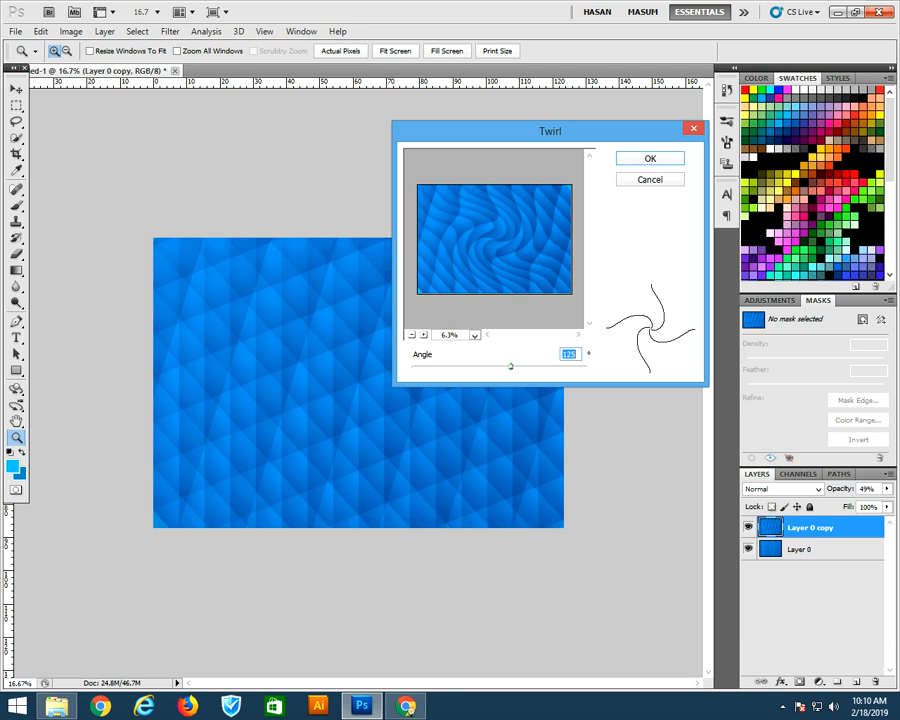
{"action": "left_click", "coordinate": [650, 158]}
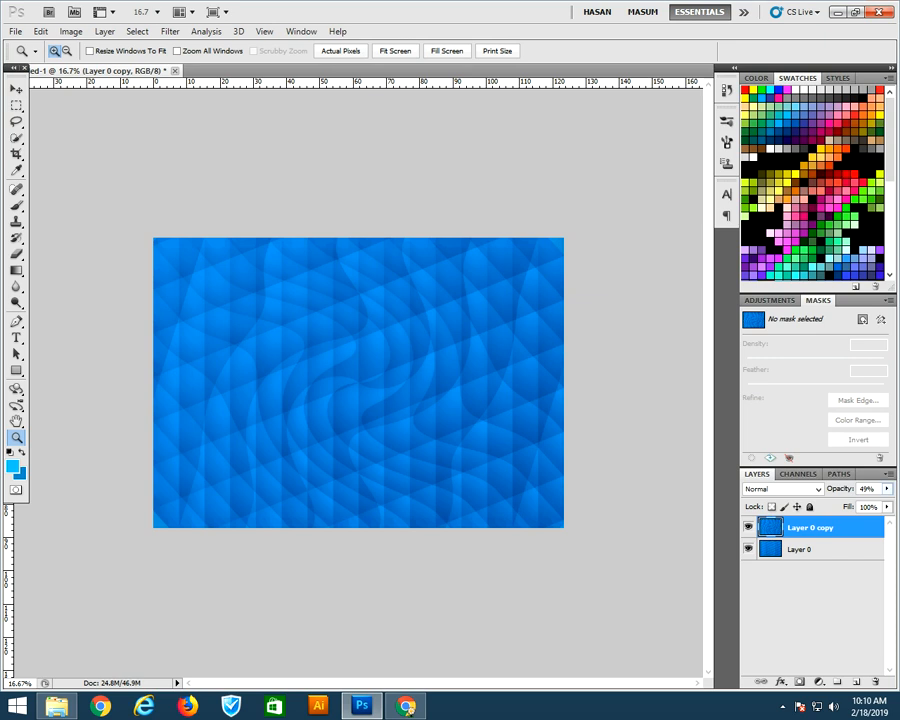
Raise the twirled layer's opacity to about 90% and enlarge it with Free Transform, nudging it left
{"action": "left_click_drag", "start_coordinate": [886, 488], "coordinate": [869, 502]}
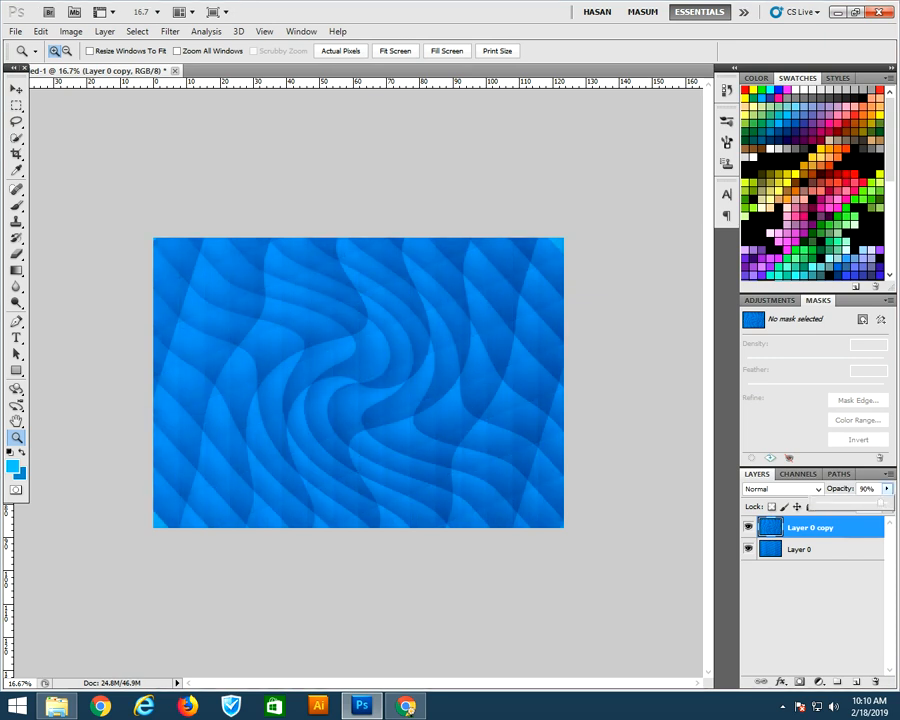
{"action": "key", "text": "ctrl+t"}
{"action": "left_click_drag", "start_coordinate": [564, 238], "coordinate": [612, 122]}
{"action": "left_click_drag", "start_coordinate": [321, 181], "coordinate": [310, 123]}
{"action": "key", "text": "Left"}
{"action": "key", "text": "Left"}
{"action": "key", "text": "Left"}
{"action": "key", "text": "Left"}
{"action": "key", "text": "Left"}
{"action": "key", "text": "Left"}
{"action": "key", "text": "Left"}
{"action": "key", "text": "Left"}
{"action": "key", "text": "Left"}
{"action": "key", "text": "Left"}
{"action": "key", "text": "Left"}
{"action": "key", "text": "ctrl+space"}
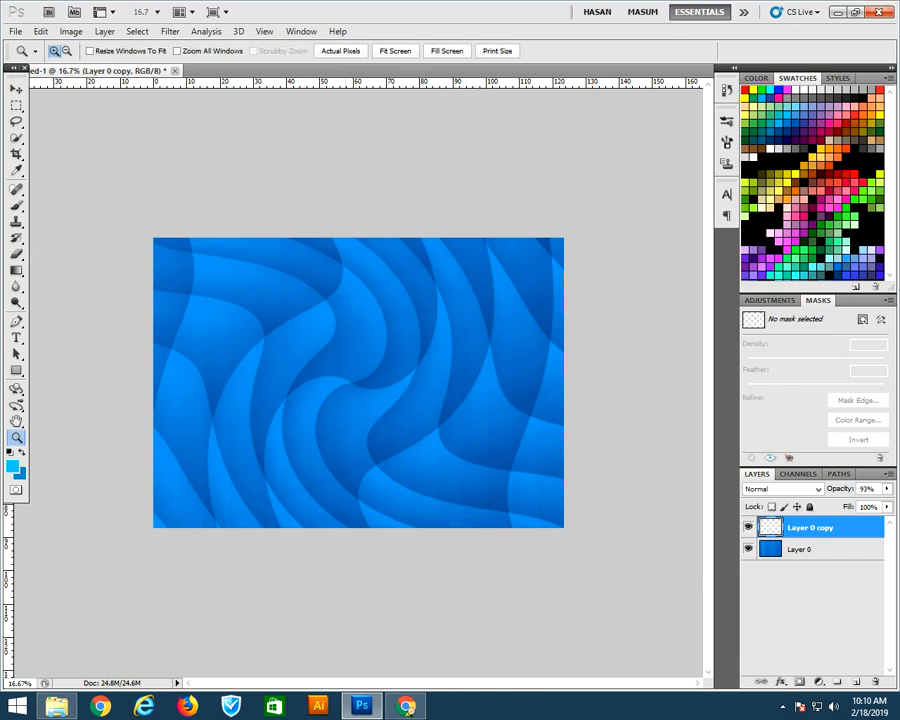
Save a JPEG copy to the Desktop named Blue abstract gradient Background01
{"action": "key", "text": "ctrl+plus"}
{"action": "key", "text": "ctrl+plus"}
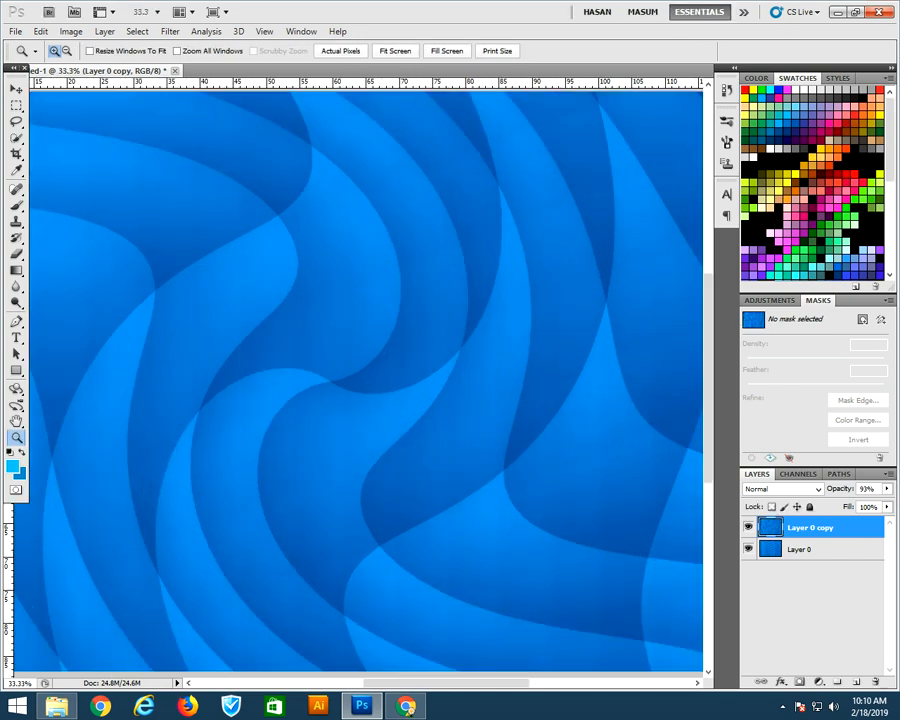
{"action": "key", "text": "ctrl+minus"}
{"action": "key", "text": "ctrl+minus"}
{"action": "key", "text": "ctrl+minus"}
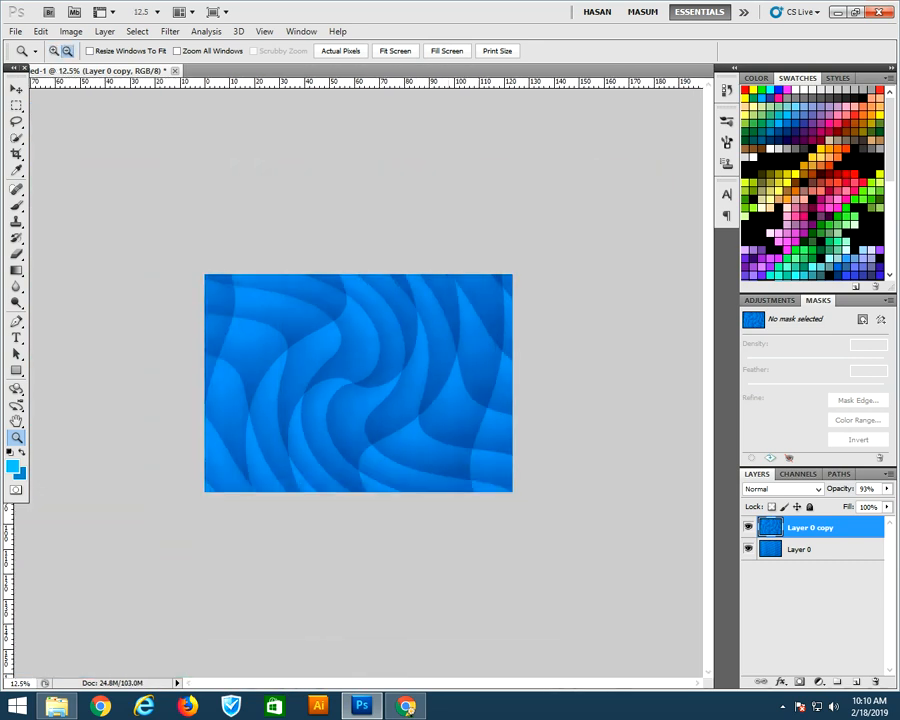
{"action": "key", "text": "ctrl+alt+s"}
{"action": "left_click", "coordinate": [478, 518]}
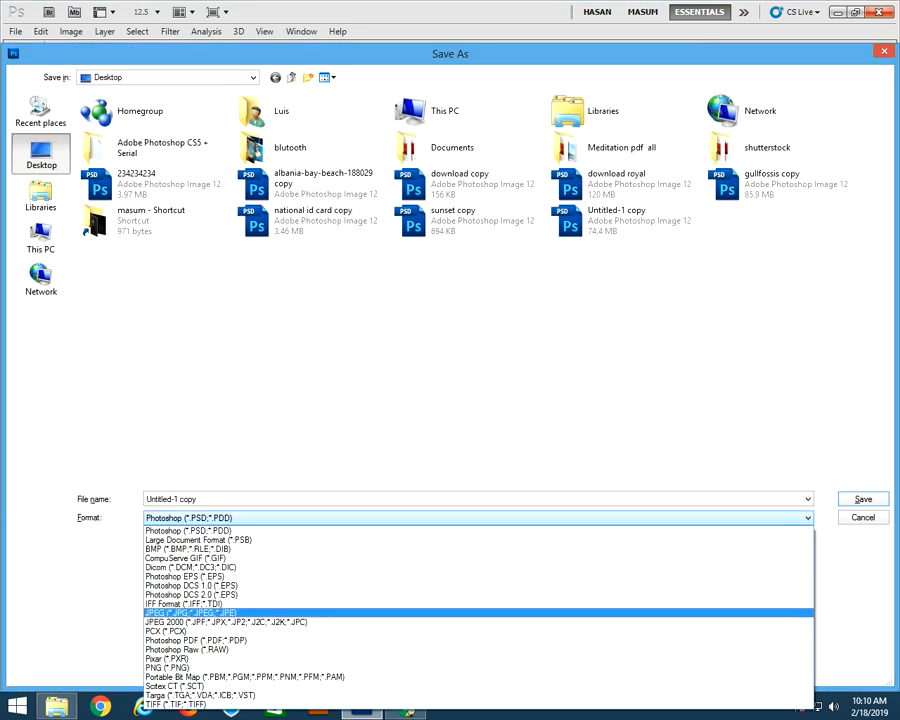
{"action": "key", "text": "Return"}
{"action": "key", "text": "shift+Tab"}
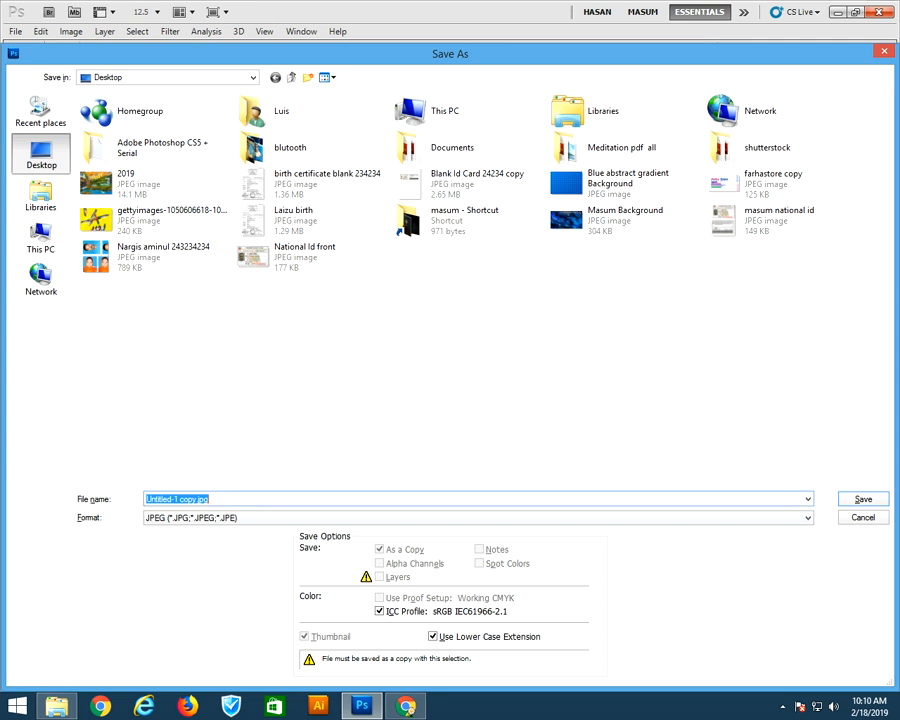
{"action": "type", "text": "ab"}
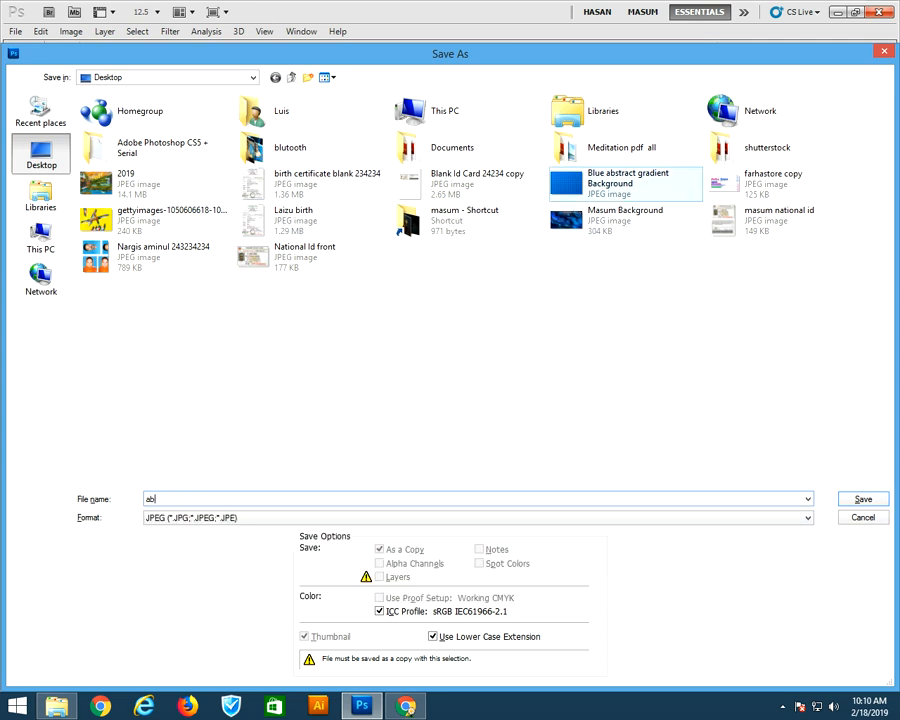
{"action": "left_click", "coordinate": [626, 184]}
{"action": "left_click", "coordinate": [290, 499]}
{"action": "left_click", "coordinate": [290, 499]}
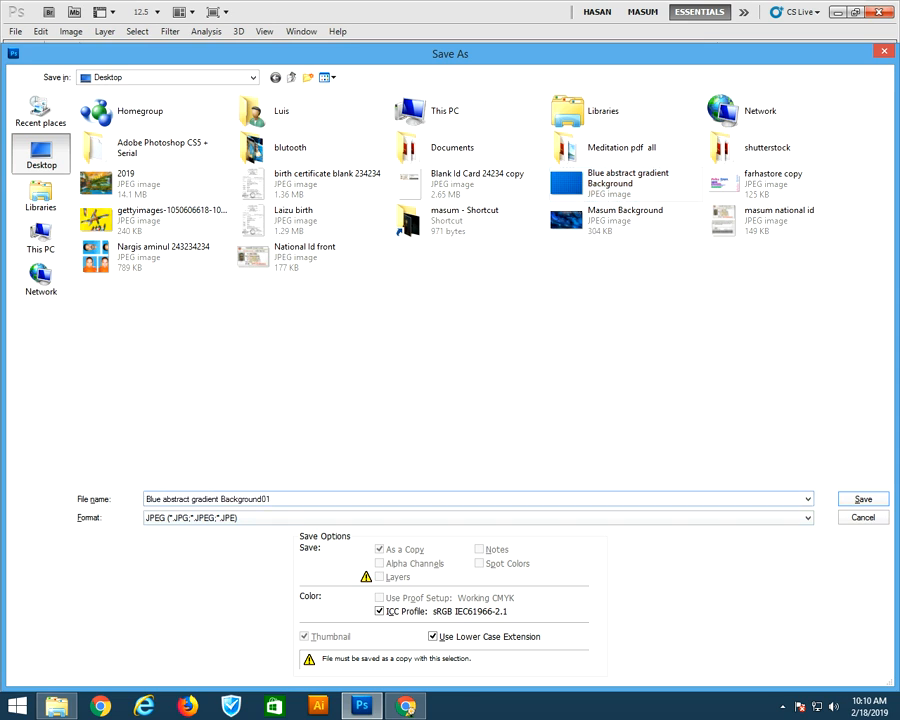
{"action": "key", "text": "Return"}
{"action": "key", "text": "Return"}
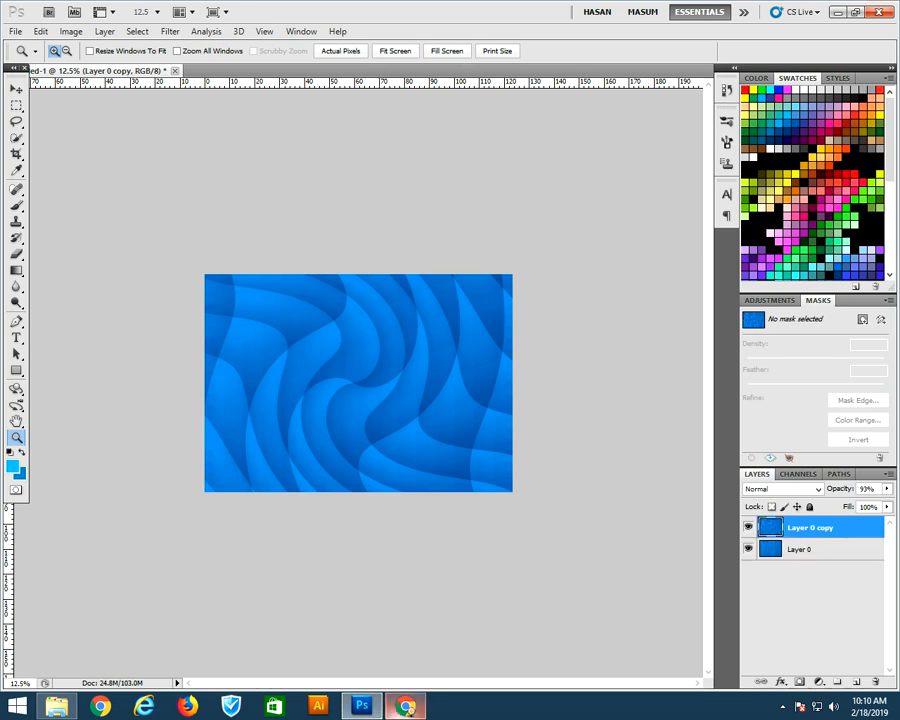
{"action": "left_click", "coordinate": [409, 710]}
{"action": "left_click", "coordinate": [409, 710]}
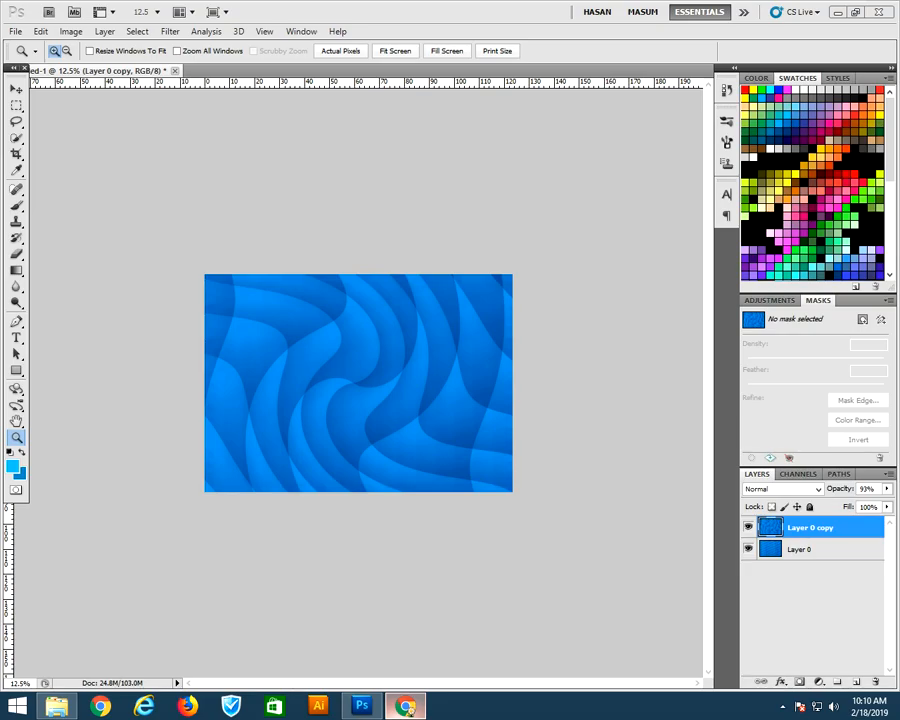
{"action": "key", "text": "ctrl+plus"}
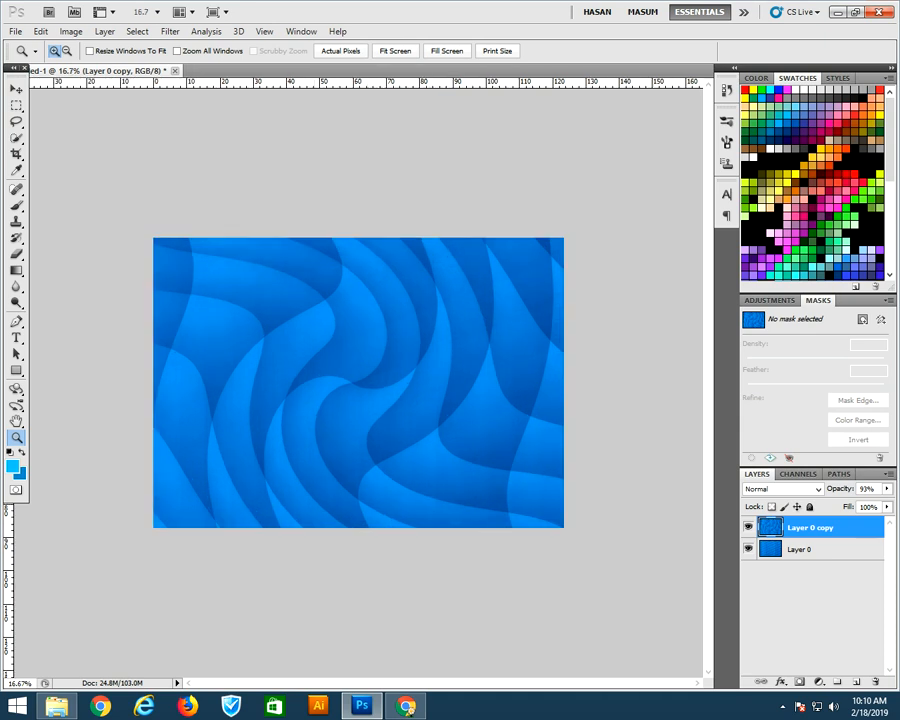
{"action": "key", "text": "ctrl+minus"}
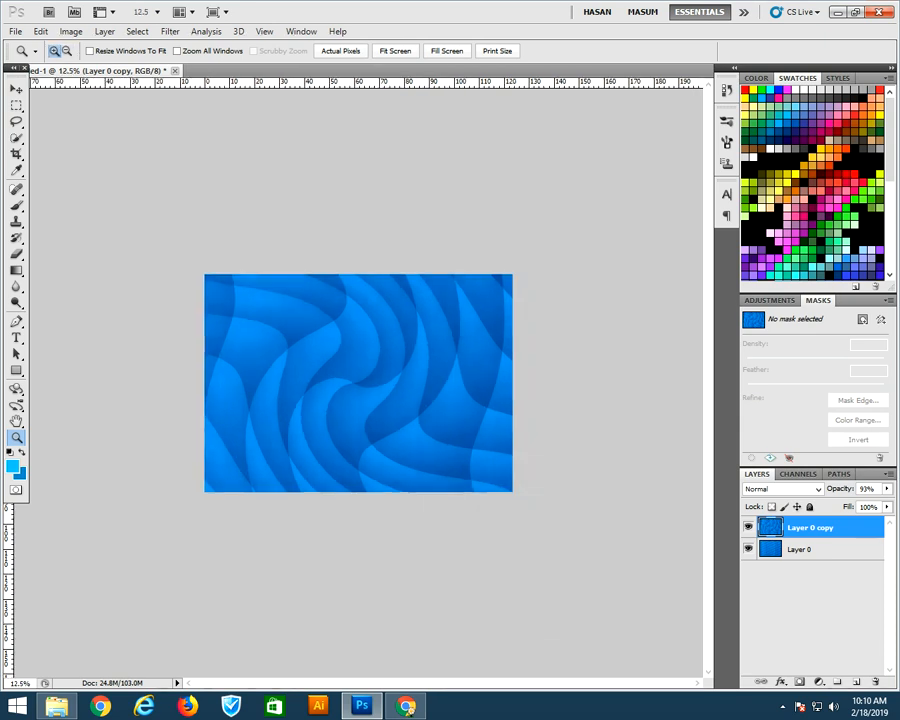
Move the twirled layer slightly, then rotate it about -98° and stretch it wider with Free Transform
{"action": "left_click", "coordinate": [16, 89]}
{"action": "left_click_drag", "start_coordinate": [420, 385], "coordinate": [388, 378]}
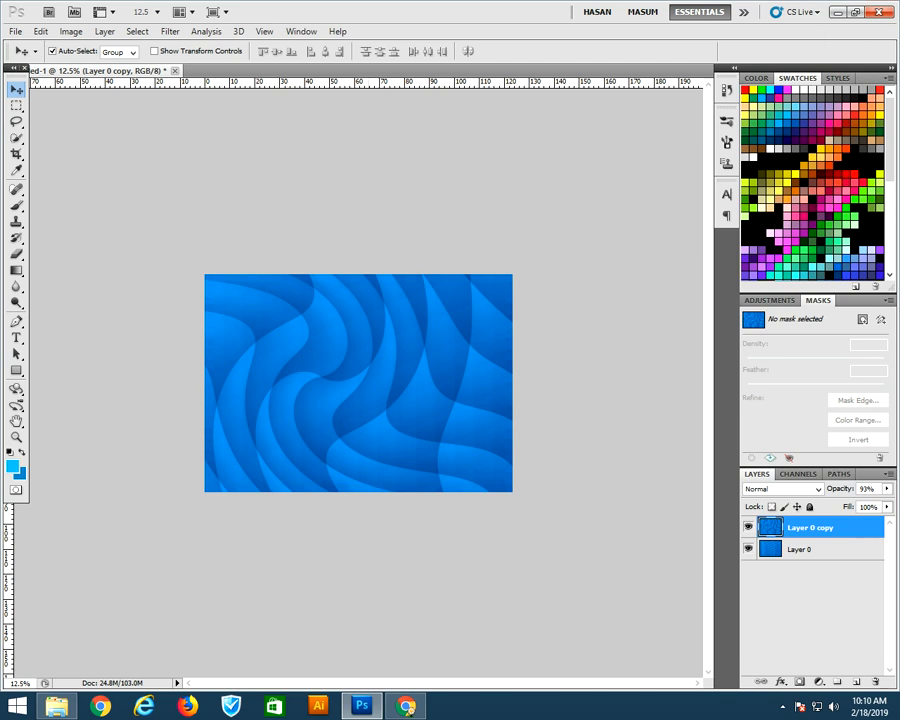
{"action": "key", "text": "ctrl+t"}
{"action": "left_click_drag", "start_coordinate": [571, 377], "coordinate": [290, 272]}
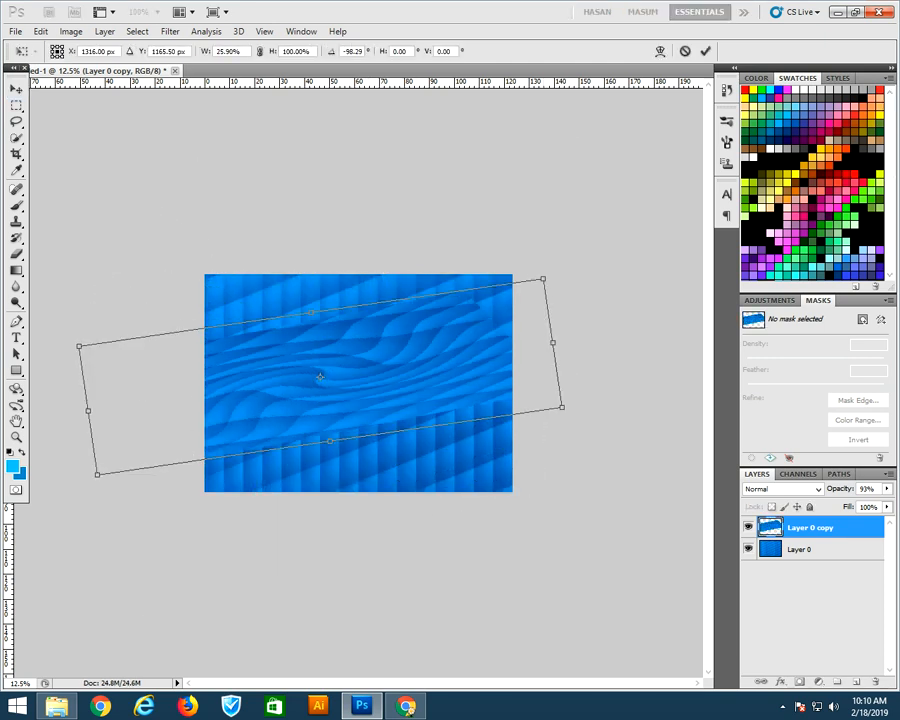
{"action": "left_click_drag", "start_coordinate": [553, 342], "coordinate": [638, 330]}
{"action": "key", "text": "Return"}
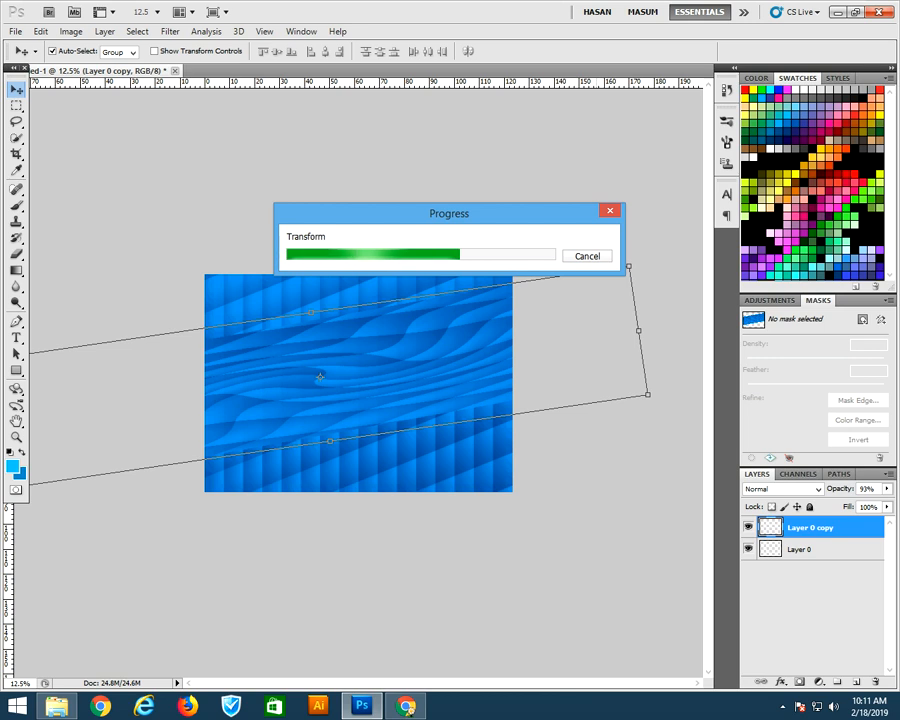
Apply a Wave distortion to the copy layer with wavelength 63–310 and amplitude 5–198, then repeat the filter once
{"action": "left_click", "coordinate": [170, 31]}
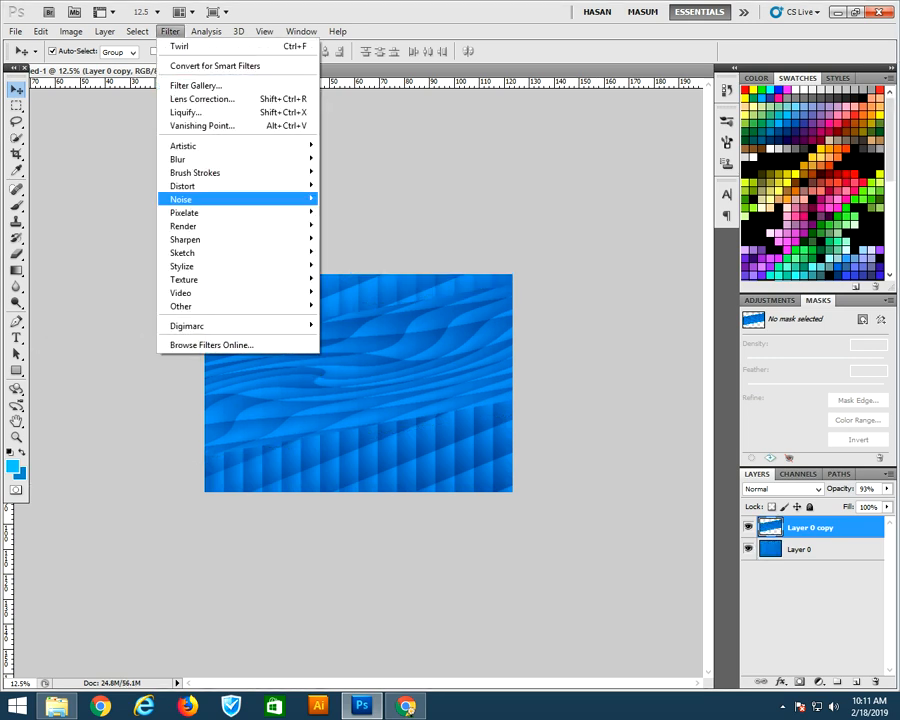
{"action": "mouse_move", "coordinate": [220, 200]}
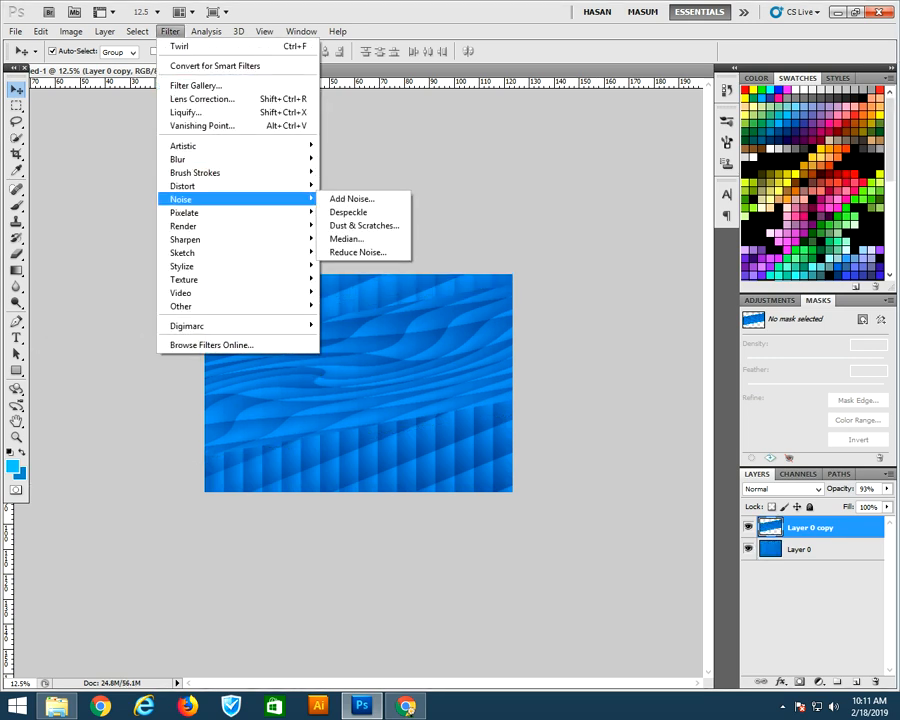
{"action": "left_click", "coordinate": [345, 318]}
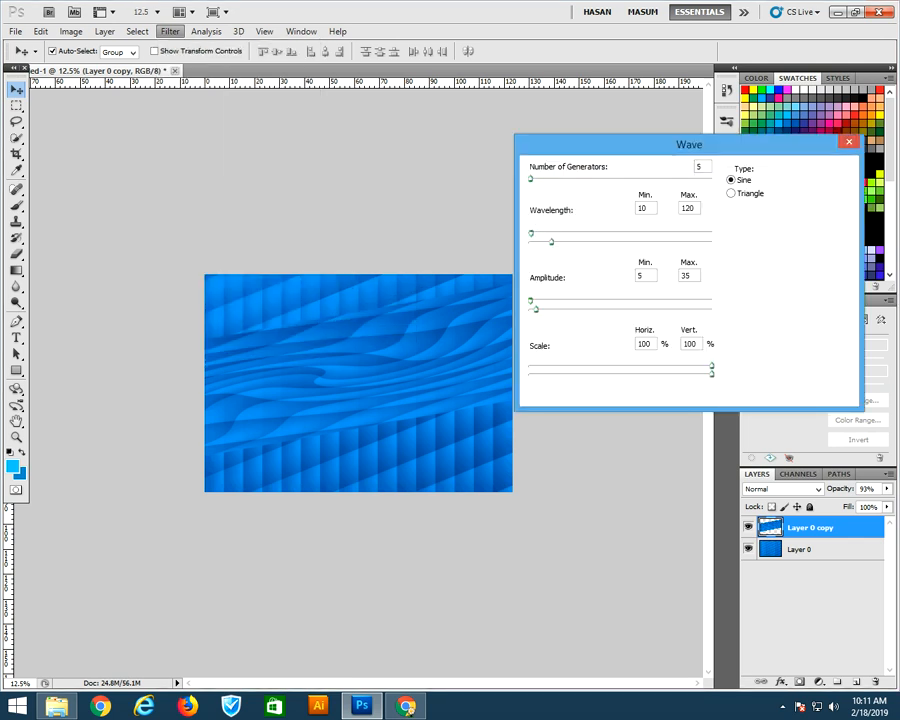
{"action": "left_click_drag", "start_coordinate": [531, 233], "coordinate": [545, 233]}
{"action": "left_click_drag", "start_coordinate": [536, 309], "coordinate": [567, 309]}
{"action": "mouse_move", "coordinate": [531, 179]}
{"action": "left_mouse_down"}
{"action": "mouse_move", "coordinate": [541, 179]}
{"action": "mouse_move", "coordinate": [532, 179]}
{"action": "left_mouse_up"}
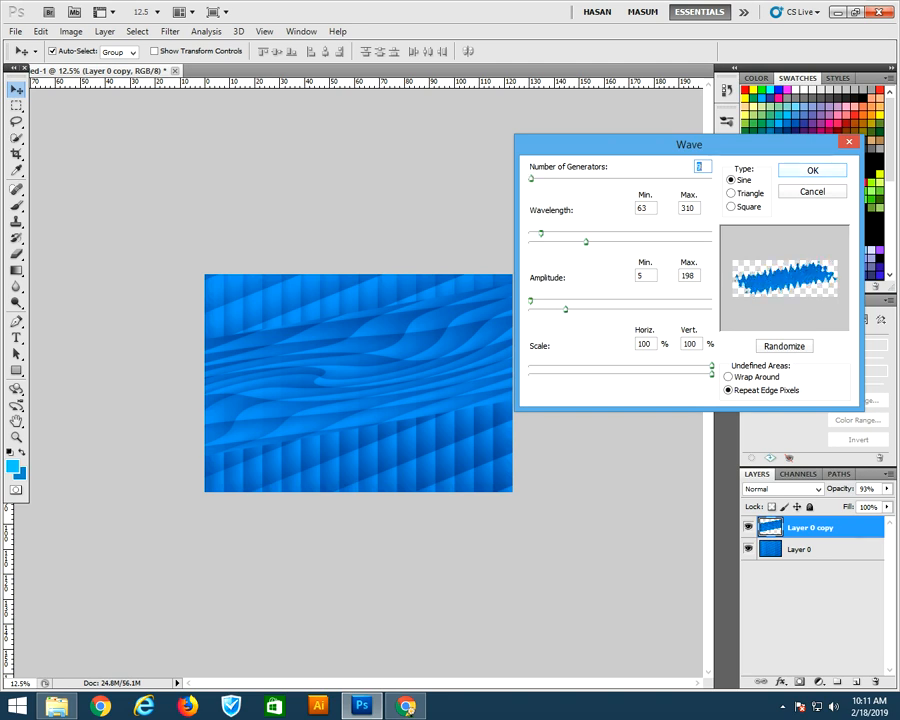
{"action": "key", "text": "Return"}
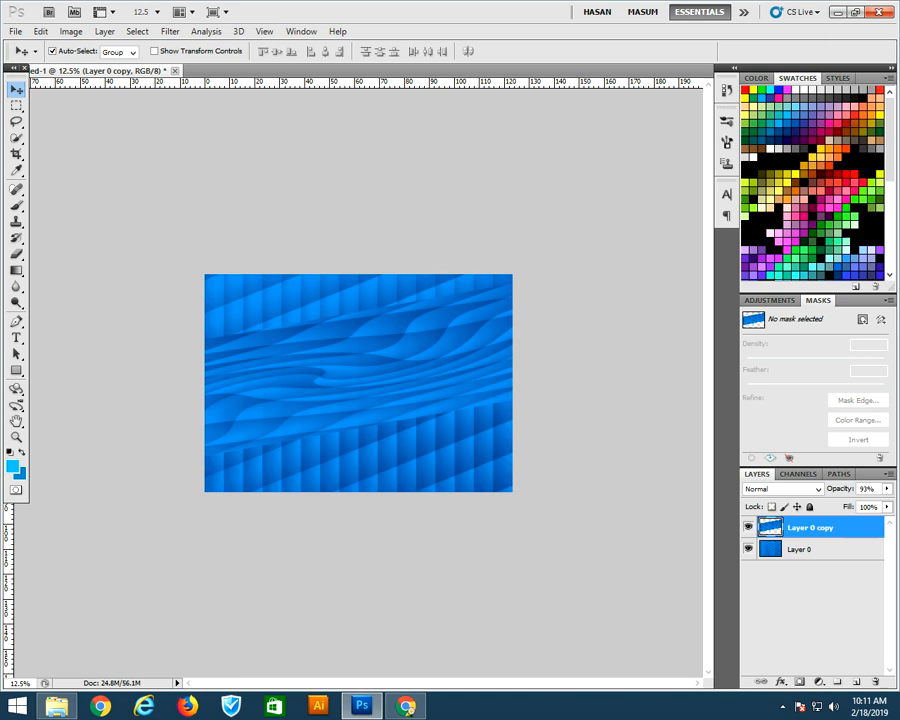
{"action": "key", "text": "ctrl+f"}
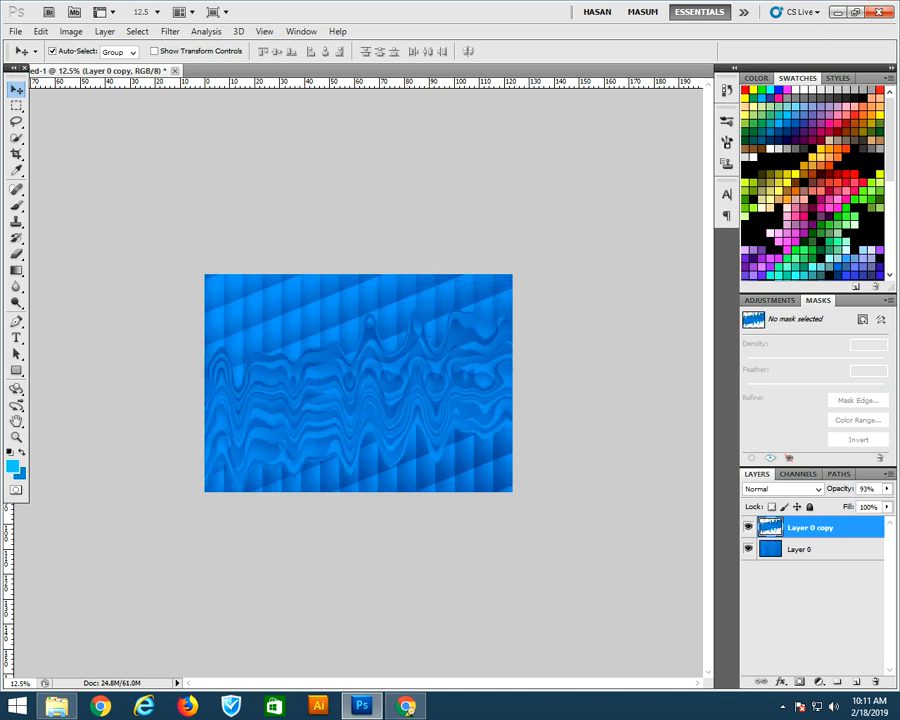
Stretch the waved layer wider with Free Transform and nudge it slightly upward
{"action": "key", "text": "ctrl+t"}
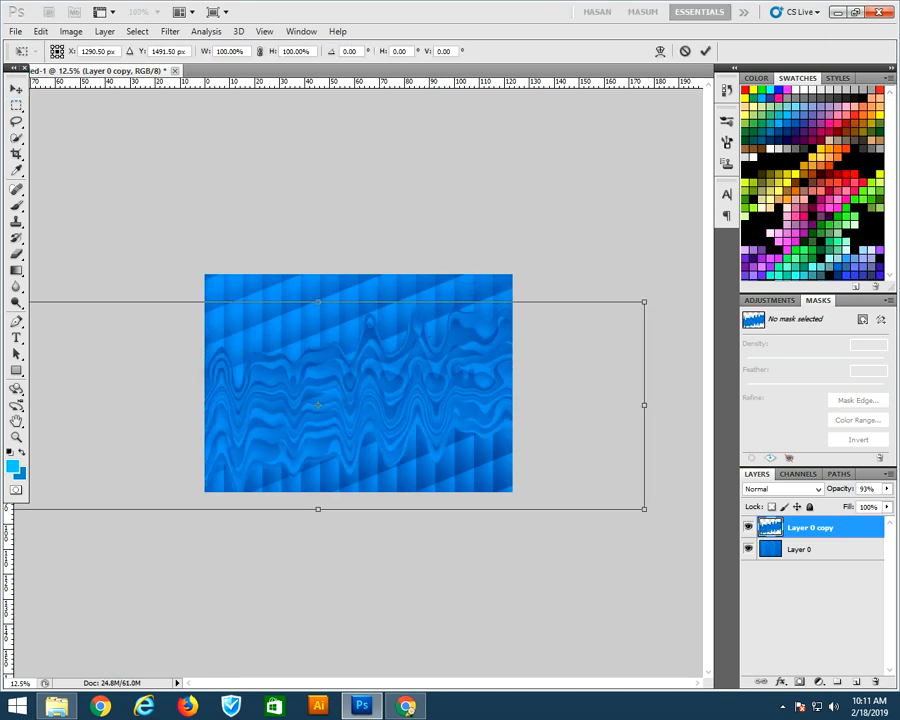
{"action": "left_click_drag", "start_coordinate": [644, 405], "coordinate": [703, 405]}
{"action": "left_click_drag", "start_coordinate": [420, 400], "coordinate": [422, 383]}
{"action": "key", "text": "Return"}
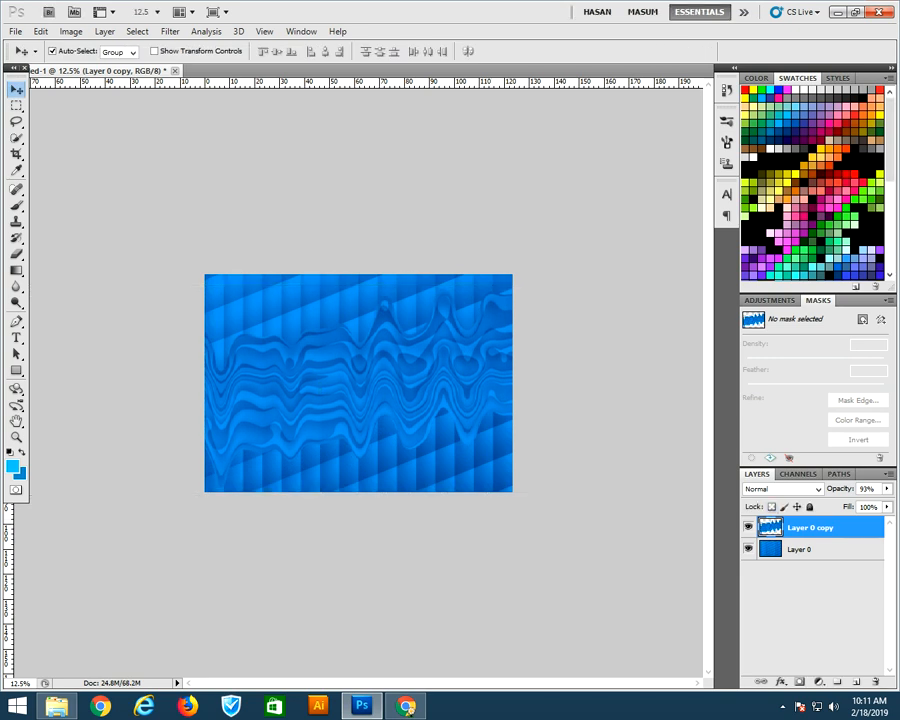
Shift the waved layer's hue to +126 with Hue/Saturation
{"action": "key", "text": "ctrl+u"}
{"action": "left_click_drag", "start_coordinate": [712, 321], "coordinate": [767, 321]}
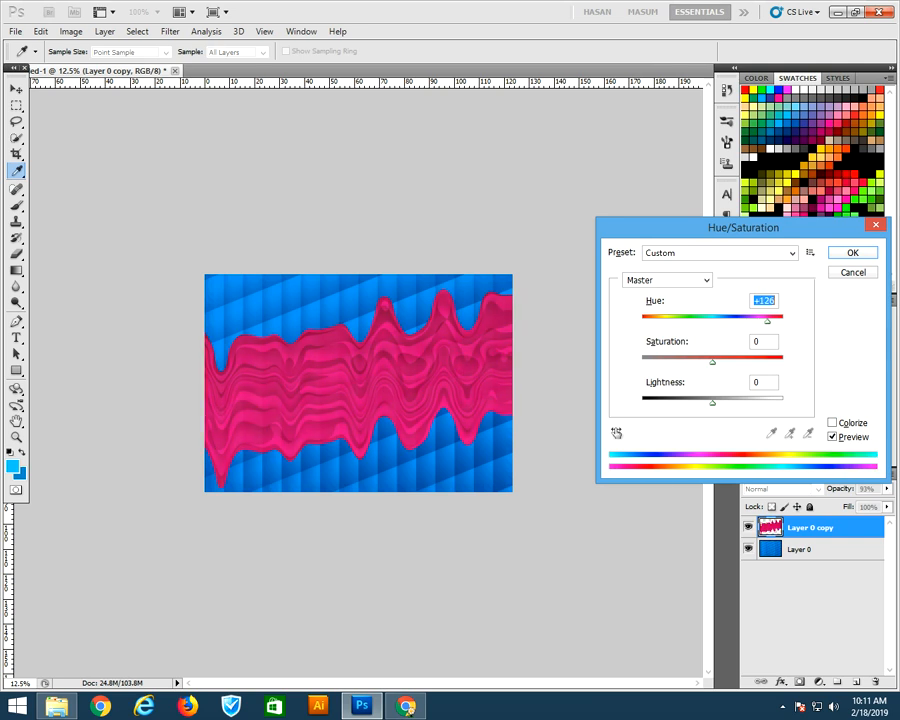
{"action": "left_click", "coordinate": [852, 253]}
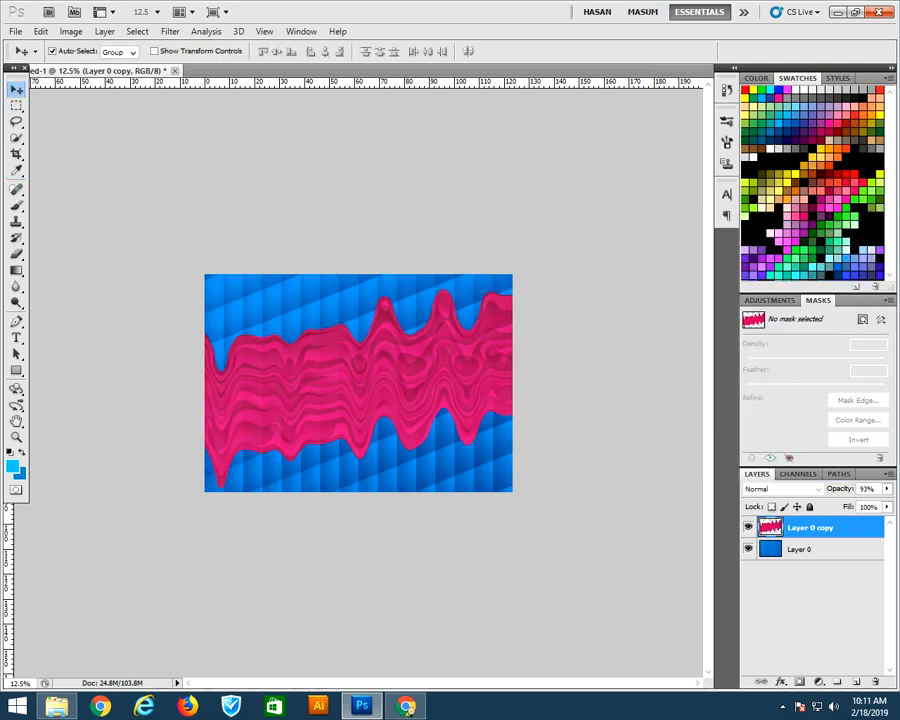
Set the waved layer's blend mode to Lighten and reposition it on the canvas
{"action": "left_click", "coordinate": [790, 489]}
{"action": "left_click", "coordinate": [790, 475]}
{"action": "key", "text": "Up"}
{"action": "key", "text": "Up"}
{"action": "key", "text": "Up"}
{"action": "key", "text": "Up"}
{"action": "key", "text": "Up"}
{"action": "key", "text": "Up"}
{"action": "key", "text": "Up"}
{"action": "key", "text": "Up"}
{"action": "key", "text": "Up"}
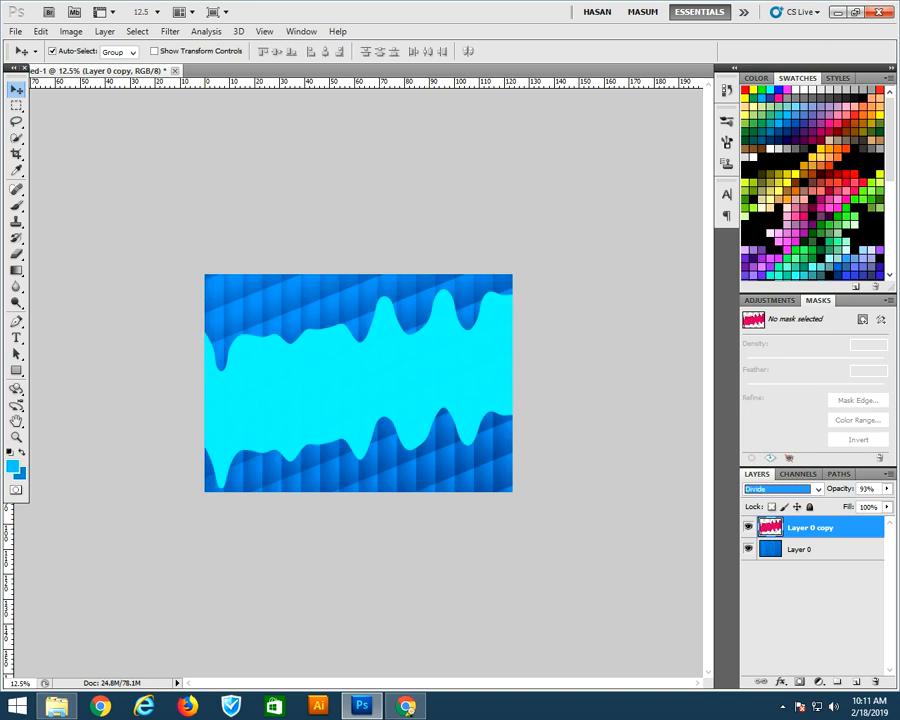
{"action": "key", "text": "Up"}
{"action": "key", "text": "Up"}
{"action": "key", "text": "Up"}
{"action": "key", "text": "Up"}
{"action": "key", "text": "Up"}
{"action": "key", "text": "Up"}
{"action": "key", "text": "Up"}
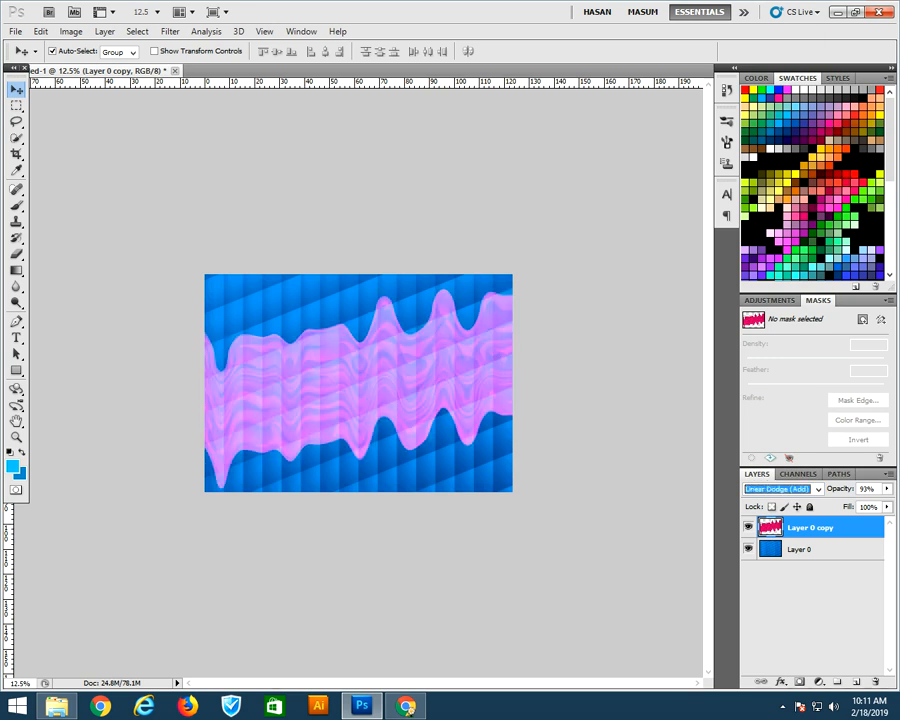
{"action": "key", "text": "Up"}
{"action": "left_click_drag", "start_coordinate": [400, 340], "coordinate": [394, 392]}
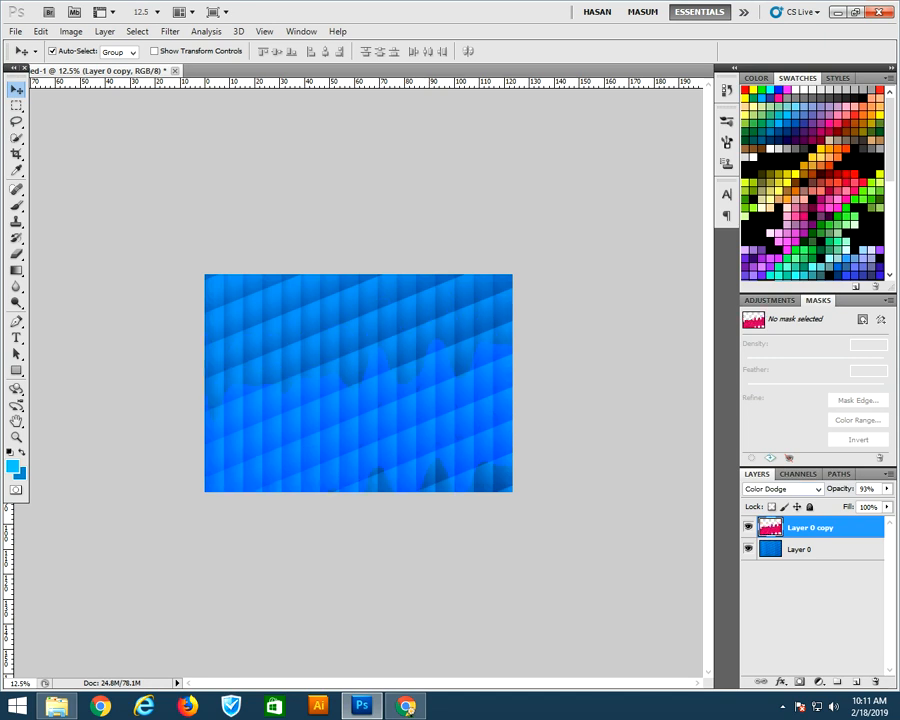
{"action": "double_click", "coordinate": [790, 488]}
{"action": "key", "text": "Up"}
{"action": "key", "text": "Up"}
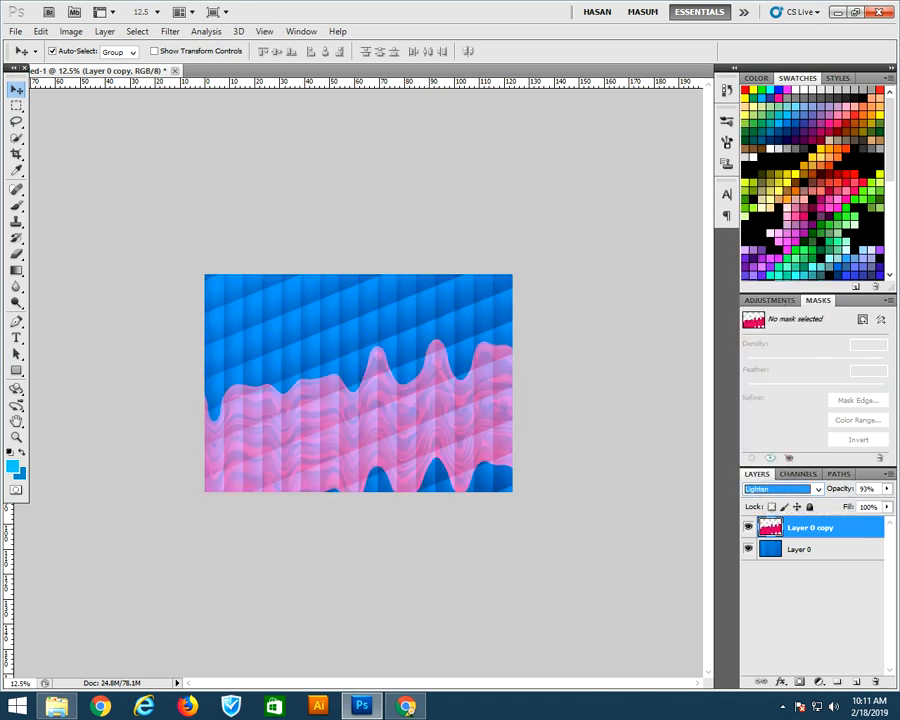
{"action": "key", "text": "Up"}
{"action": "key", "text": "Up"}
{"action": "key", "text": "Down"}
{"action": "key", "text": "Down"}
{"action": "mouse_move", "coordinate": [400, 410]}
{"action": "left_mouse_down"}
{"action": "mouse_move", "coordinate": [407, 456]}
{"action": "mouse_move", "coordinate": [292, 410]}
{"action": "mouse_move", "coordinate": [352, 350]}
{"action": "mouse_move", "coordinate": [352, 379]}
{"action": "mouse_move", "coordinate": [358, 370]}
{"action": "mouse_move", "coordinate": [352, 225]}
{"action": "mouse_move", "coordinate": [352, 320]}
{"action": "mouse_move", "coordinate": [341, 285]}
{"action": "left_mouse_up"}
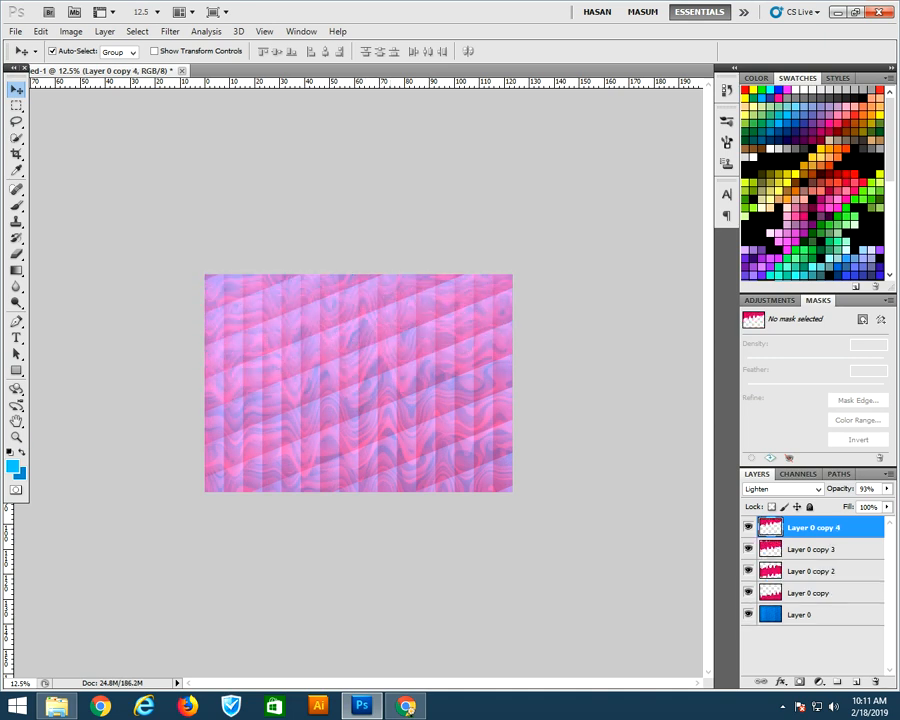
Create a new empty layer above the merged pattern layer
{"action": "left_click", "coordinate": [16, 437]}
{"action": "key", "text": "ctrl+plus"}
{"action": "key", "text": "ctrl+plus"}
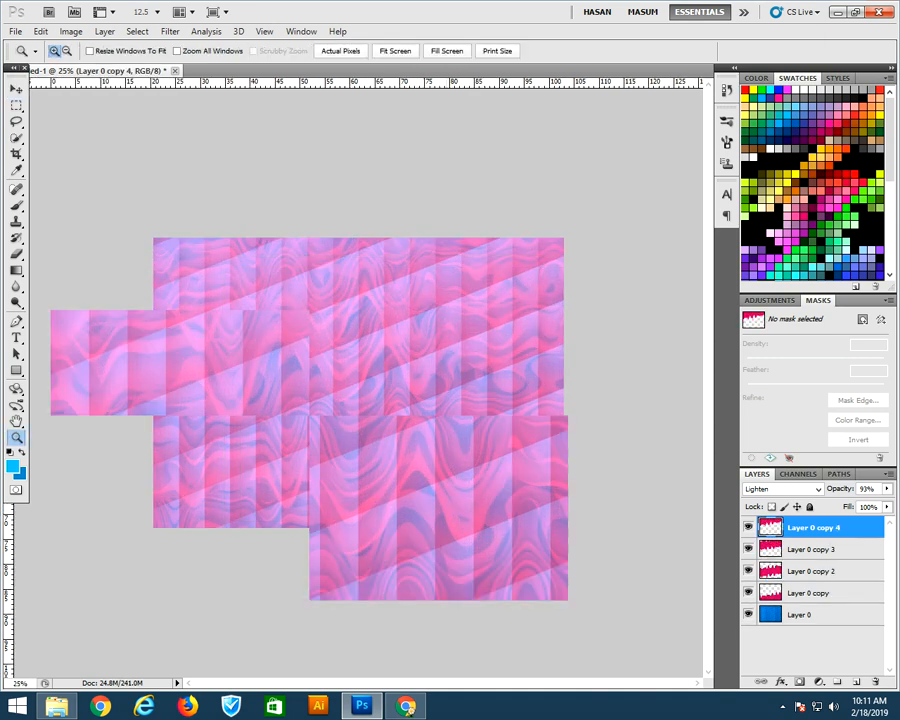
{"action": "key", "text": "ctrl+minus"}
{"action": "key", "text": "ctrl+minus"}
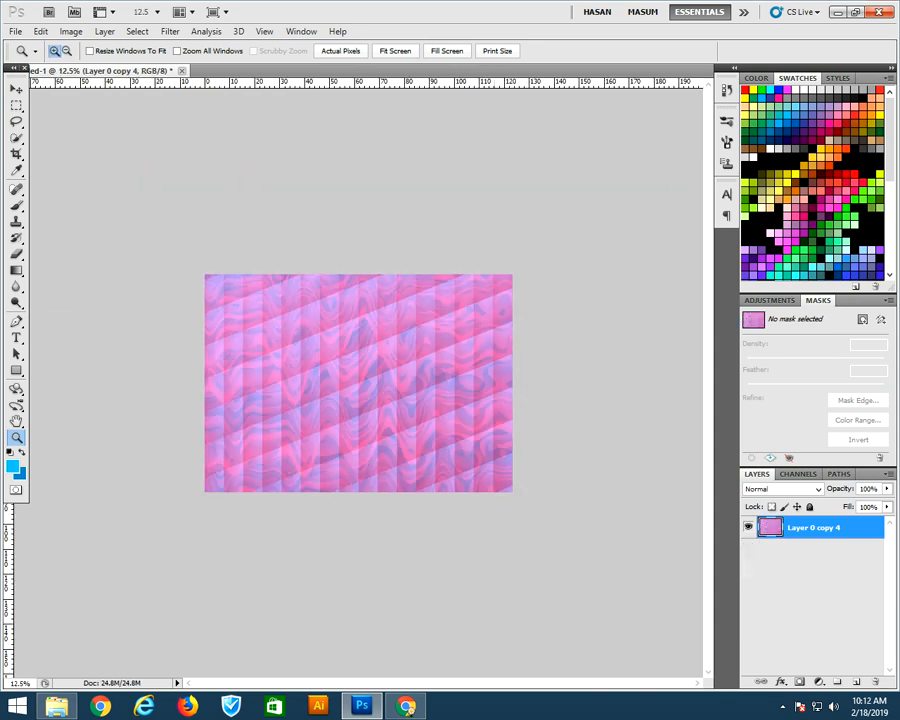
{"action": "left_click", "coordinate": [355, 343]}
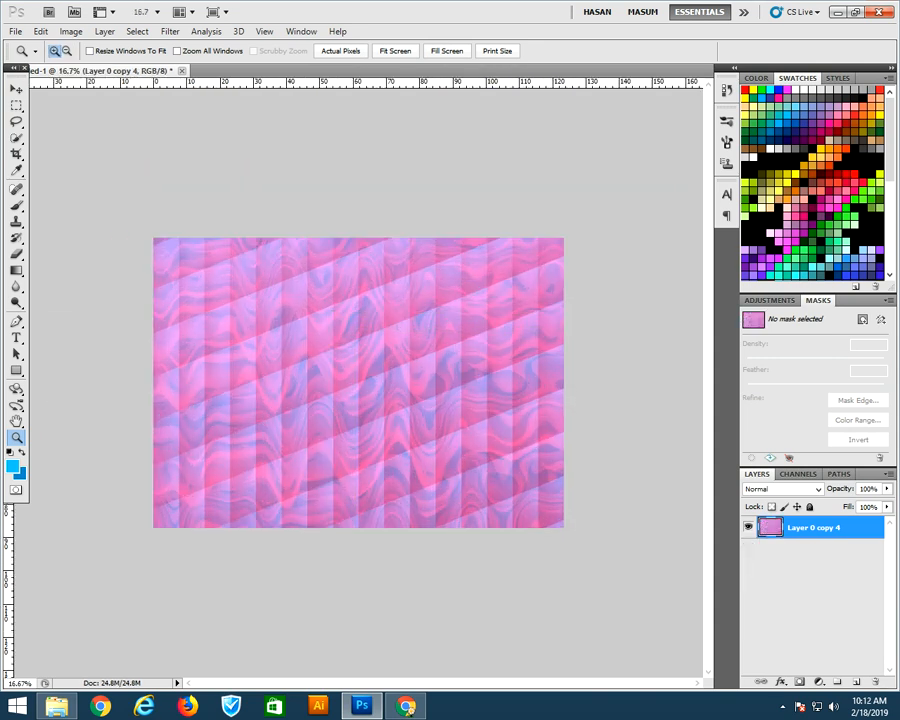
{"action": "key", "text": "ctrl+shift+n"}
{"action": "key", "text": "Return"}
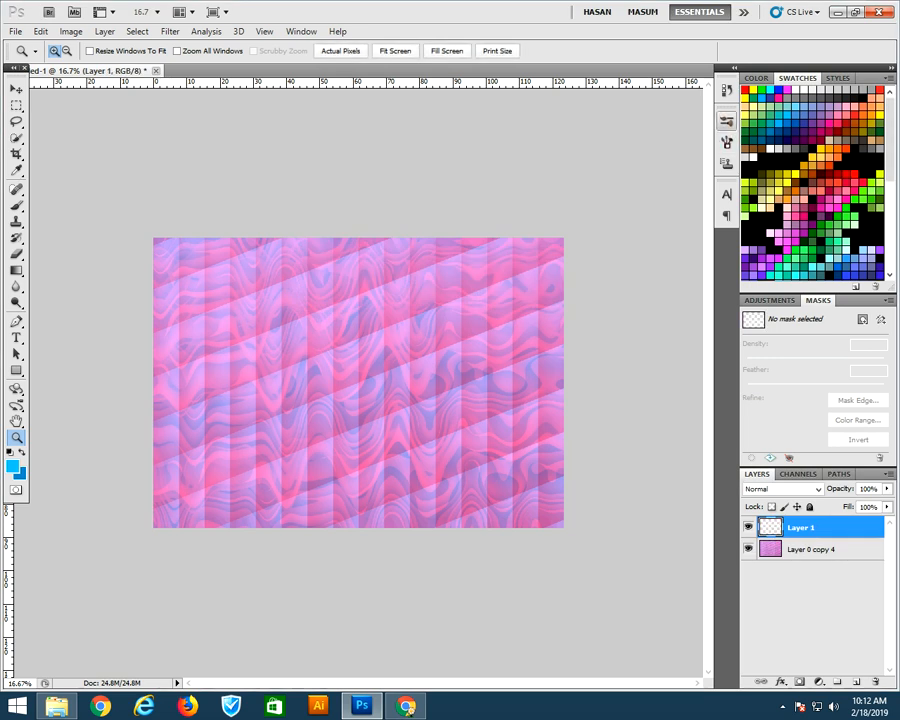
Select the Brush tool and set the brush tip to 95 px with 70% hardness and 190% spacing
{"action": "left_click", "coordinate": [727, 121]}
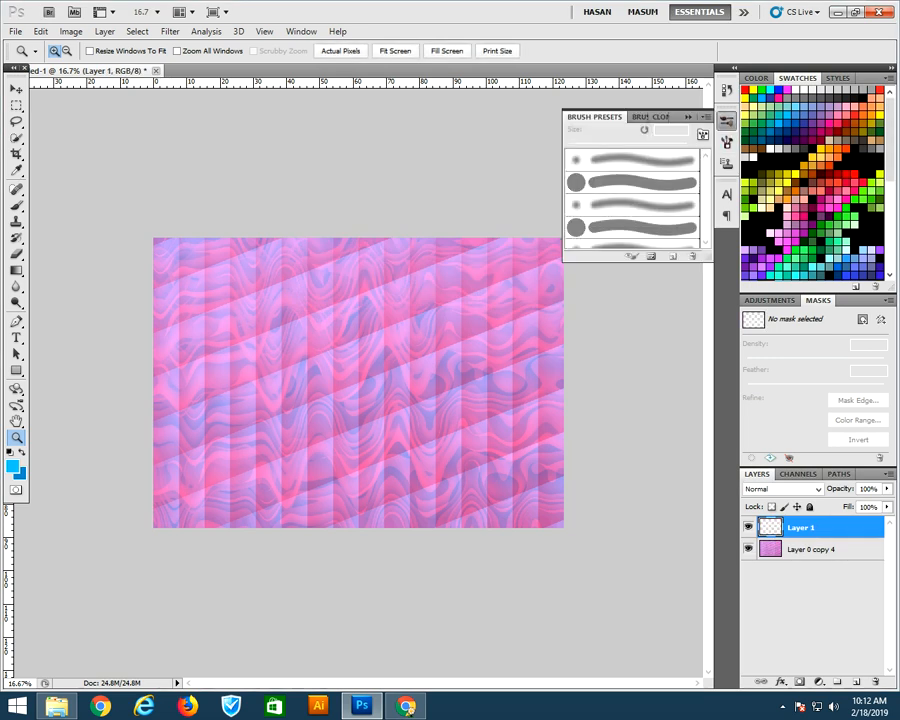
{"action": "key", "text": "b"}
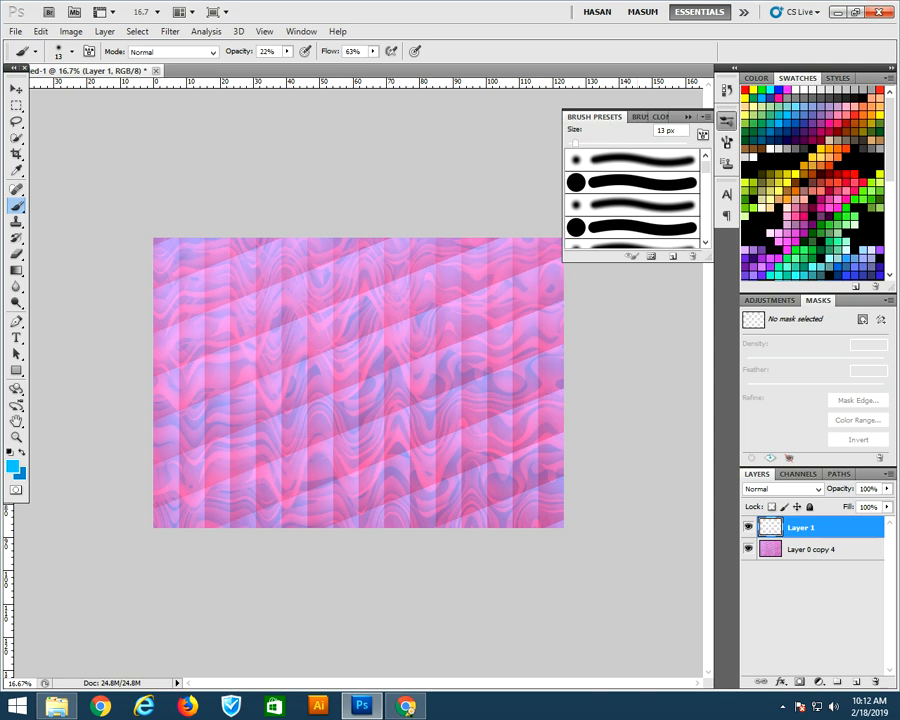
{"action": "left_click", "coordinate": [639, 117]}
{"action": "mouse_move", "coordinate": [587, 328]}
{"action": "left_mouse_down"}
{"action": "mouse_move", "coordinate": [578, 328]}
{"action": "mouse_move", "coordinate": [668, 328]}
{"action": "left_mouse_up"}
{"action": "left_click_drag", "start_coordinate": [568, 302], "coordinate": [664, 302]}
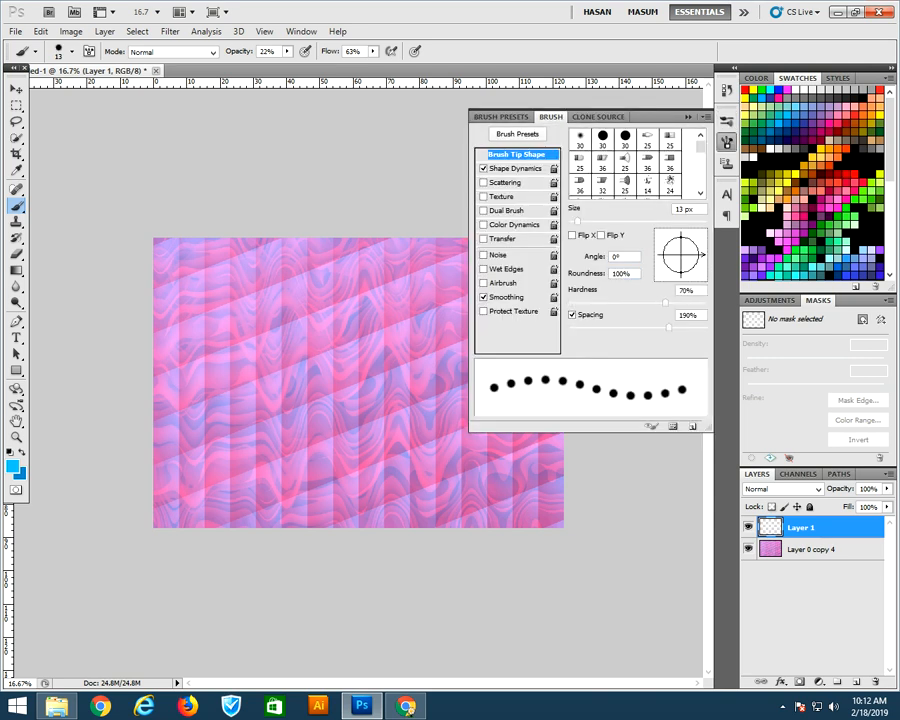
{"action": "left_click_drag", "start_coordinate": [576, 220], "coordinate": [627, 220]}
Enable Shape Dynamics with size, minimum diameter and angle jitter, and Scattering at 378%
{"action": "left_click", "coordinate": [516, 168]}
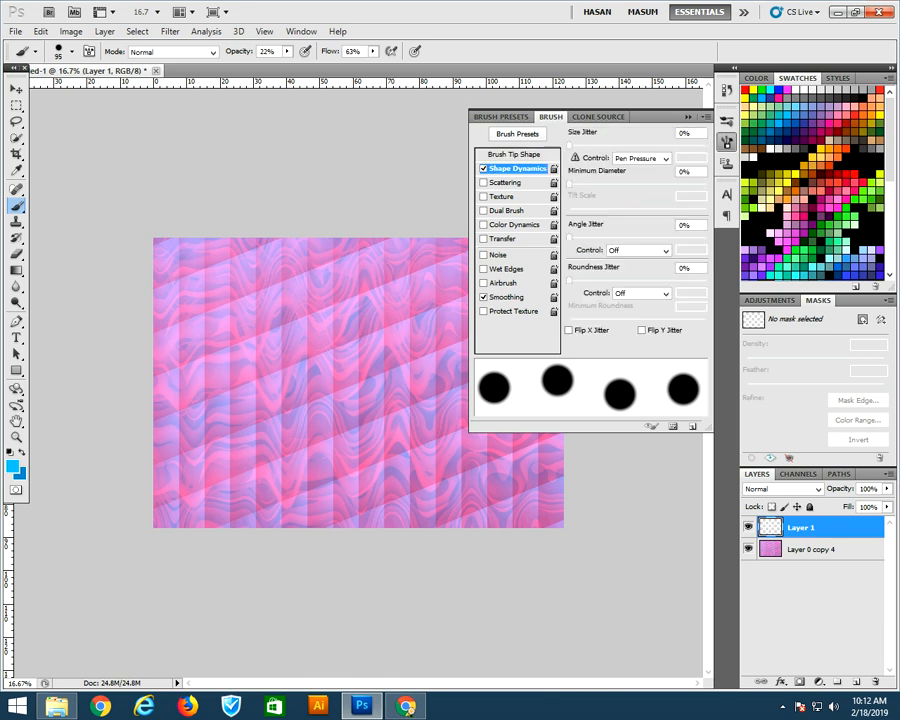
{"action": "left_click_drag", "start_coordinate": [568, 145], "coordinate": [660, 145]}
{"action": "left_click_drag", "start_coordinate": [568, 184], "coordinate": [658, 184]}
{"action": "left_click_drag", "start_coordinate": [568, 238], "coordinate": [588, 238]}
{"action": "left_click", "coordinate": [507, 183]}
{"action": "left_click_drag", "start_coordinate": [572, 145], "coordinate": [621, 145]}
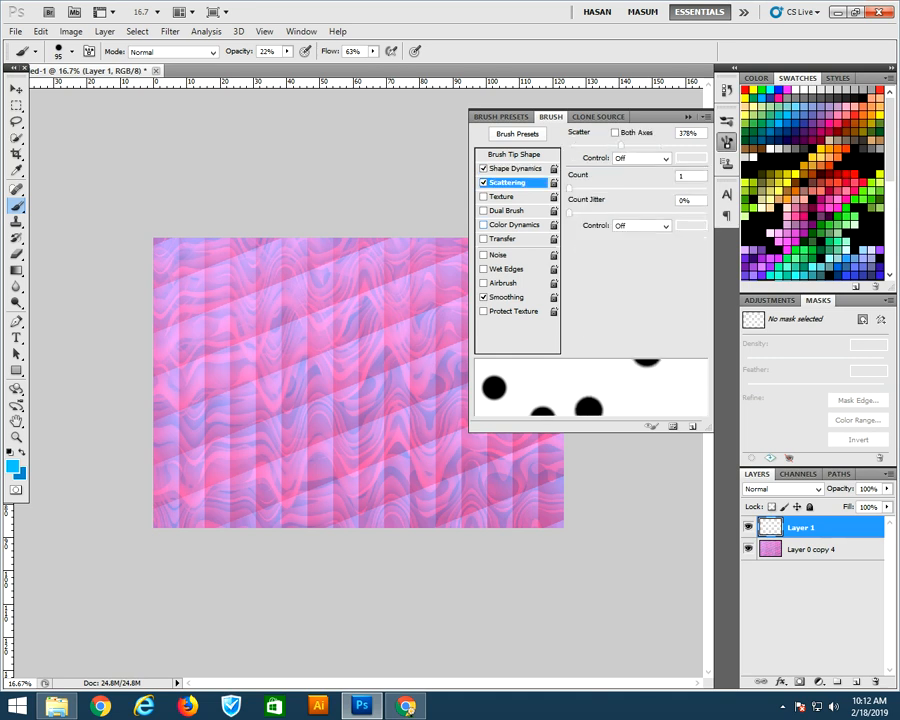
Enable Color Dynamics with 100% foreground/background, 90% hue, 100% saturation, 100% brightness jitter and +100% purity
{"action": "left_click", "coordinate": [514, 225]}
{"action": "left_click_drag", "start_coordinate": [569, 145], "coordinate": [726, 142]}
{"action": "left_click_drag", "start_coordinate": [569, 212], "coordinate": [707, 212]}
{"action": "left_click_drag", "start_coordinate": [569, 187], "coordinate": [693, 187]}
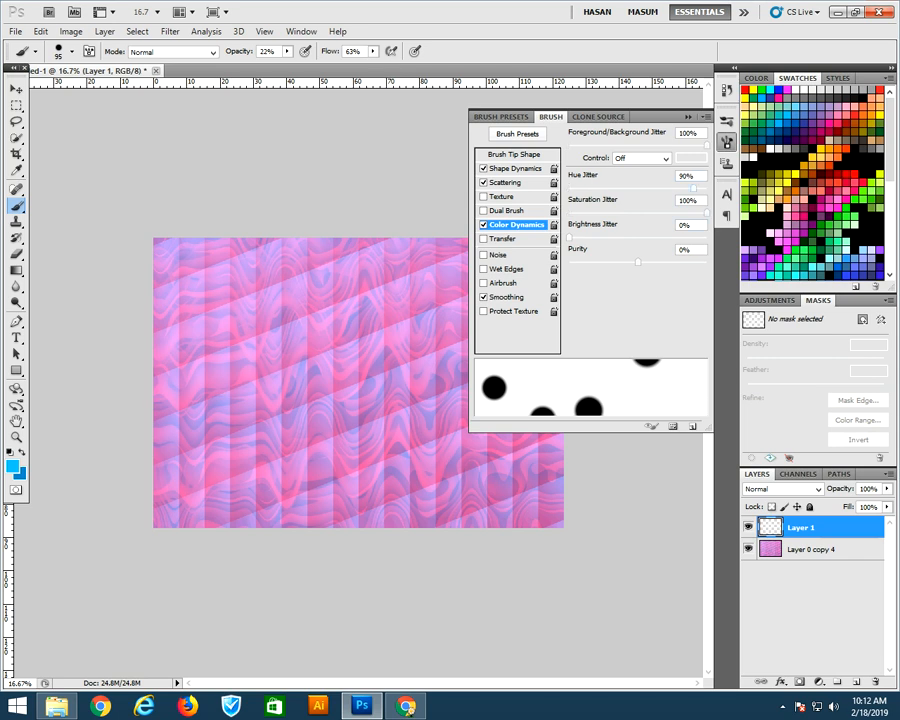
{"action": "left_click_drag", "start_coordinate": [569, 237], "coordinate": [707, 237]}
{"action": "left_click_drag", "start_coordinate": [638, 262], "coordinate": [707, 262]}
Set the brush size to 143 px and the brush opacity and flow to 100%
{"action": "right_click", "coordinate": [274, 445]}
{"action": "left_click_drag", "start_coordinate": [353, 473], "coordinate": [370, 473]}
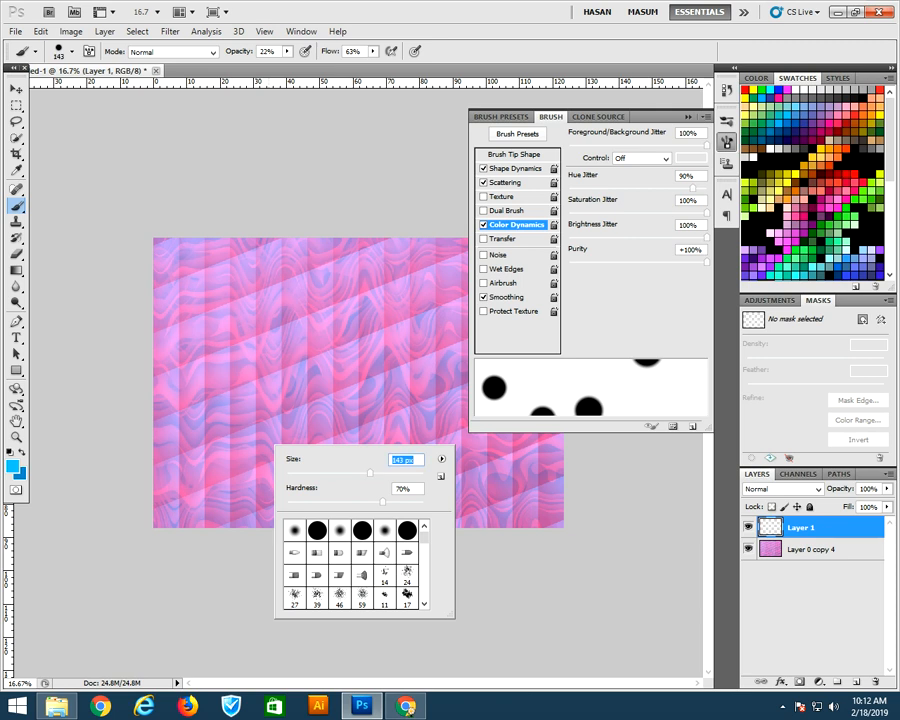
{"action": "left_click", "coordinate": [688, 117]}
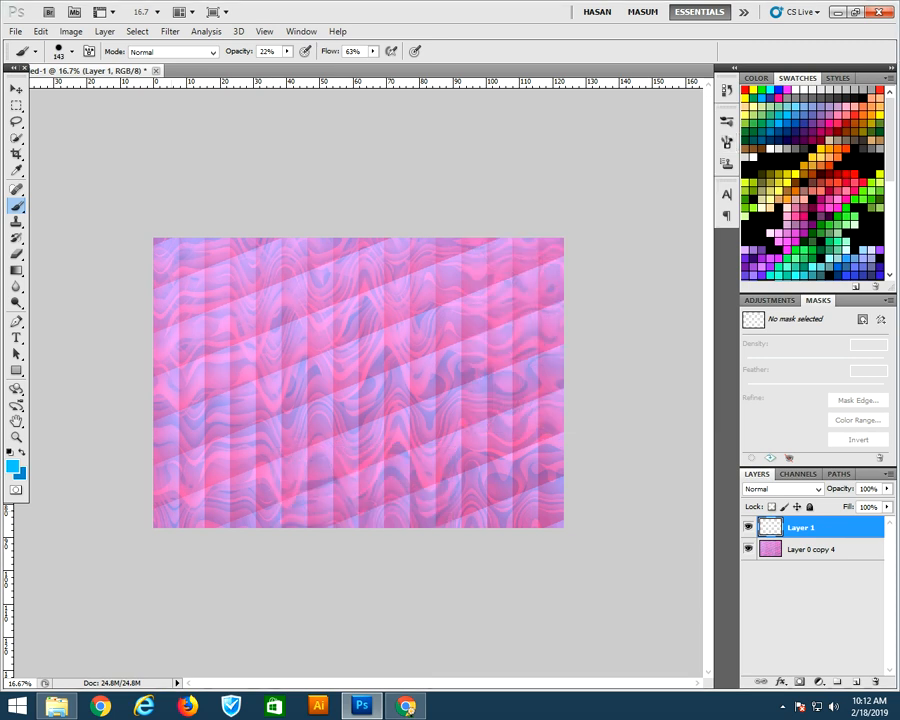
{"action": "left_click", "coordinate": [373, 51]}
{"action": "left_click_drag", "start_coordinate": [373, 66], "coordinate": [401, 66]}
{"action": "left_click", "coordinate": [287, 51]}
{"action": "left_click_drag", "start_coordinate": [287, 66], "coordinate": [345, 66]}
Paint colourful dots diagonally from the lower left to the upper right, using a 99 px brush for the last stroke
{"action": "mouse_move", "coordinate": [185, 505]}
{"action": "left_mouse_down"}
{"action": "mouse_move", "coordinate": [440, 328]}
{"action": "mouse_move", "coordinate": [520, 296]}
{"action": "mouse_move", "coordinate": [540, 268]}
{"action": "left_mouse_up"}
{"action": "mouse_move", "coordinate": [176, 496]}
{"action": "left_mouse_down"}
{"action": "mouse_move", "coordinate": [318, 428]}
{"action": "mouse_move", "coordinate": [545, 285]}
{"action": "left_mouse_up"}
{"action": "mouse_move", "coordinate": [170, 501]}
{"action": "left_mouse_down"}
{"action": "mouse_move", "coordinate": [360, 394]}
{"action": "mouse_move", "coordinate": [536, 274]}
{"action": "left_mouse_up"}
{"action": "right_click", "coordinate": [520, 281]}
{"action": "left_click_drag", "start_coordinate": [615, 309], "coordinate": [599, 309]}
{"action": "mouse_move", "coordinate": [514, 272]}
{"action": "left_mouse_down"}
{"action": "mouse_move", "coordinate": [168, 490]}
{"action": "mouse_move", "coordinate": [542, 262]}
{"action": "left_mouse_up"}
Set the dots layer's blend mode to Pin Light
{"action": "left_click", "coordinate": [798, 474]}
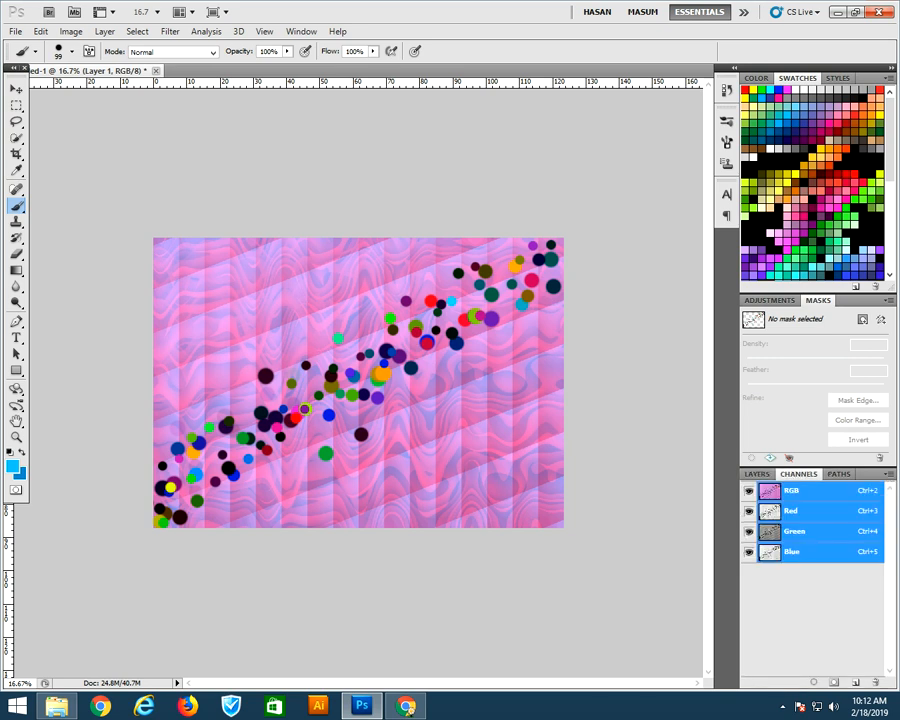
{"action": "left_click", "coordinate": [757, 474]}
{"action": "left_click", "coordinate": [818, 489]}
{"action": "left_click", "coordinate": [786, 476]}
{"action": "key", "text": "Up"}
{"action": "key", "text": "Up"}
{"action": "key", "text": "Up"}
{"action": "key", "text": "Up"}
{"action": "key", "text": "Up"}
{"action": "key", "text": "Up"}
{"action": "key", "text": "Up"}
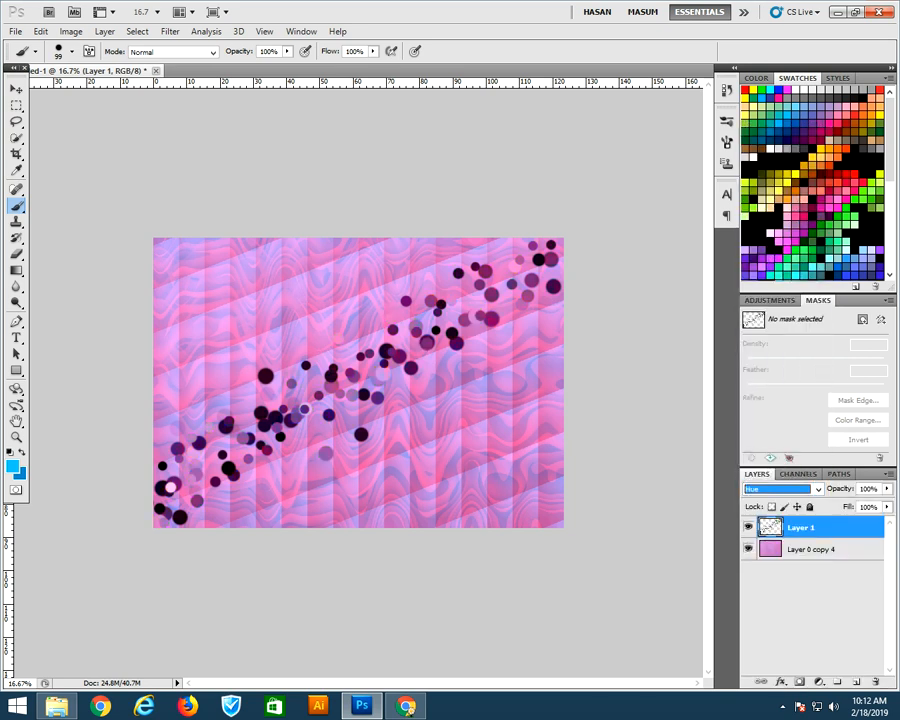
{"action": "key", "text": "Up"}
{"action": "key", "text": "Up"}
{"action": "key", "text": "Up"}
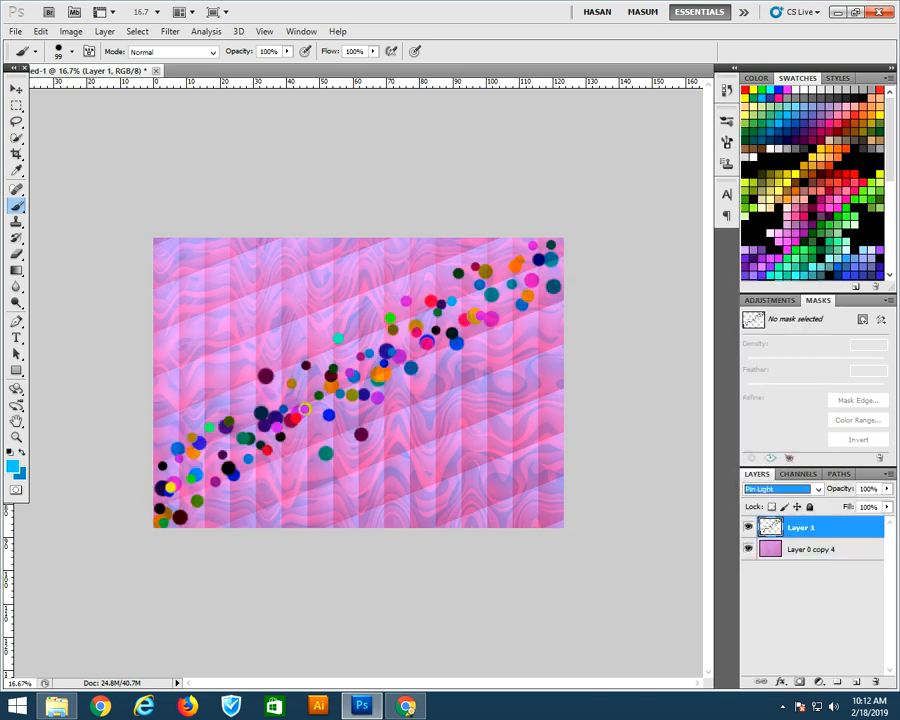
{"action": "key", "text": "Down"}
Duplicate the dots layer and move the copy slightly down
{"action": "key", "text": "v"}
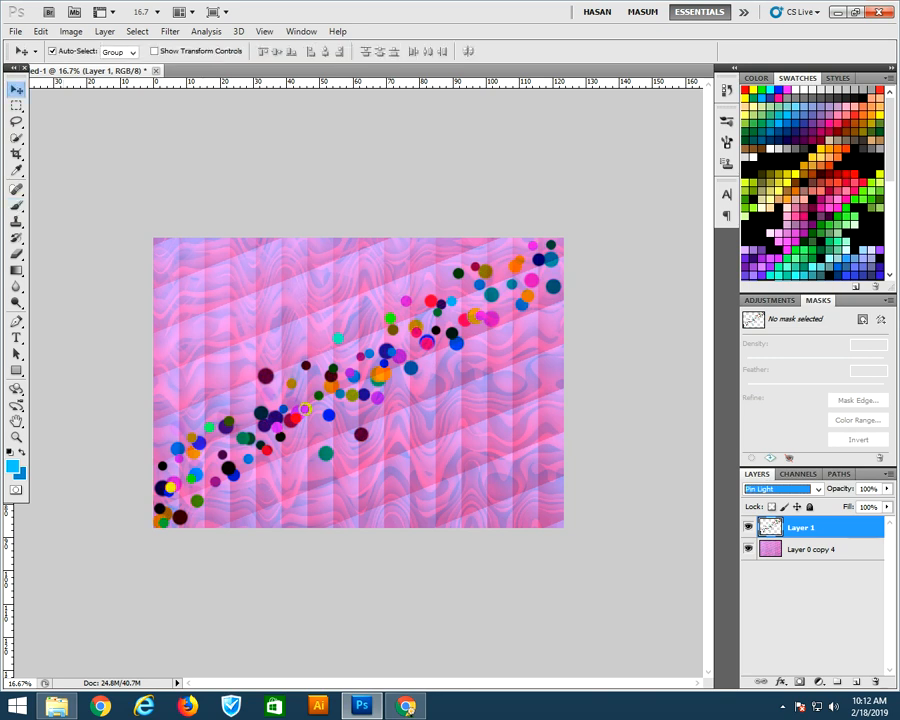
{"action": "key", "text": "ctrl+j"}
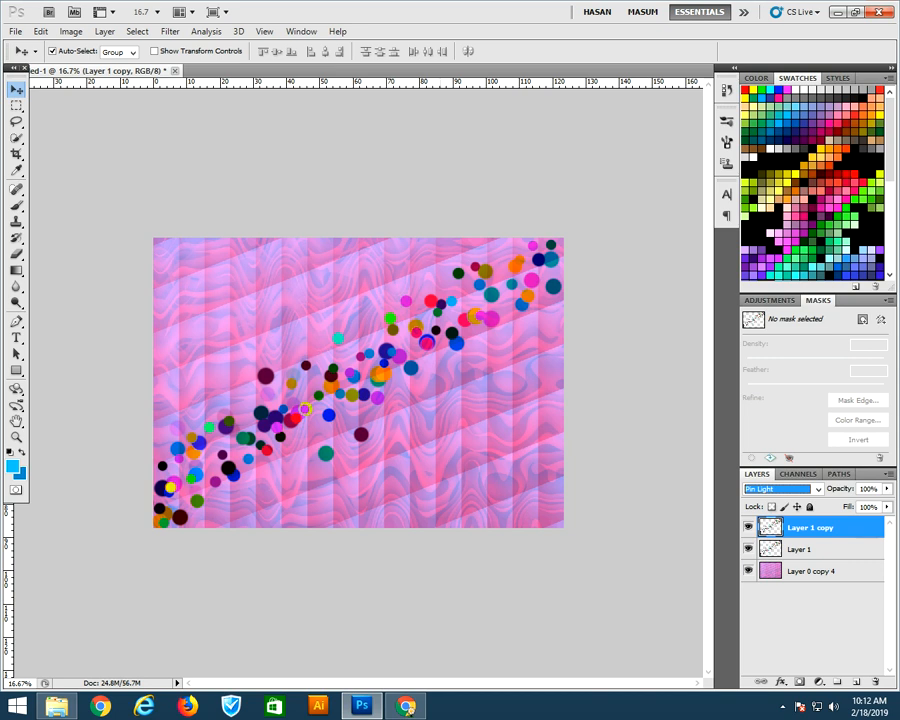
{"action": "left_click_drag", "start_coordinate": [380, 374], "coordinate": [386, 405]}
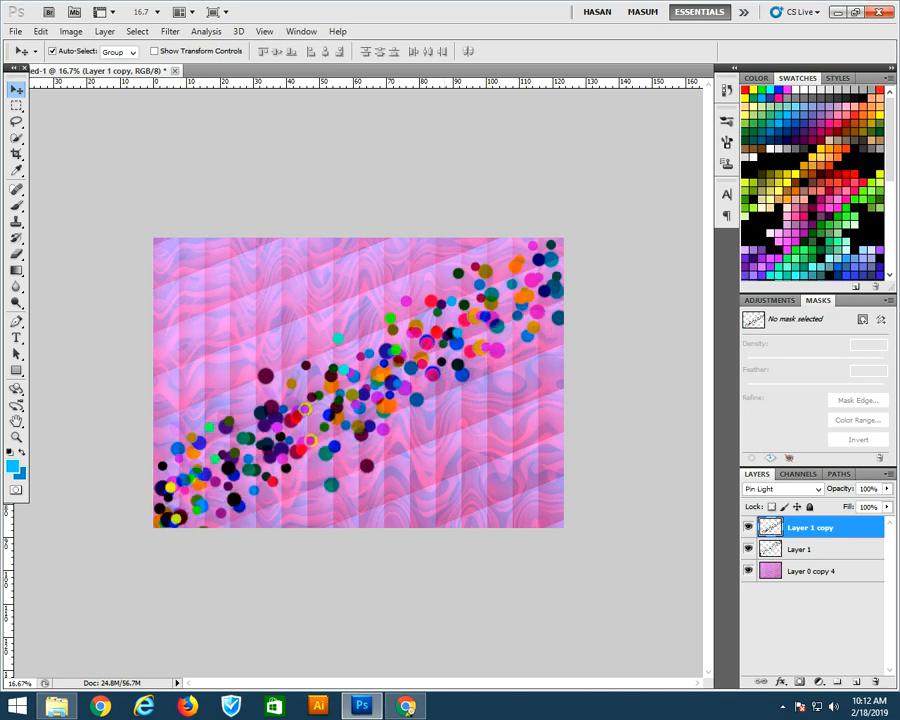
Enlarge the dots copy to about 166% with Free Transform
{"action": "key", "text": "ctrl+t"}
{"action": "left_click_drag", "start_coordinate": [570, 559], "coordinate": [706, 655]}
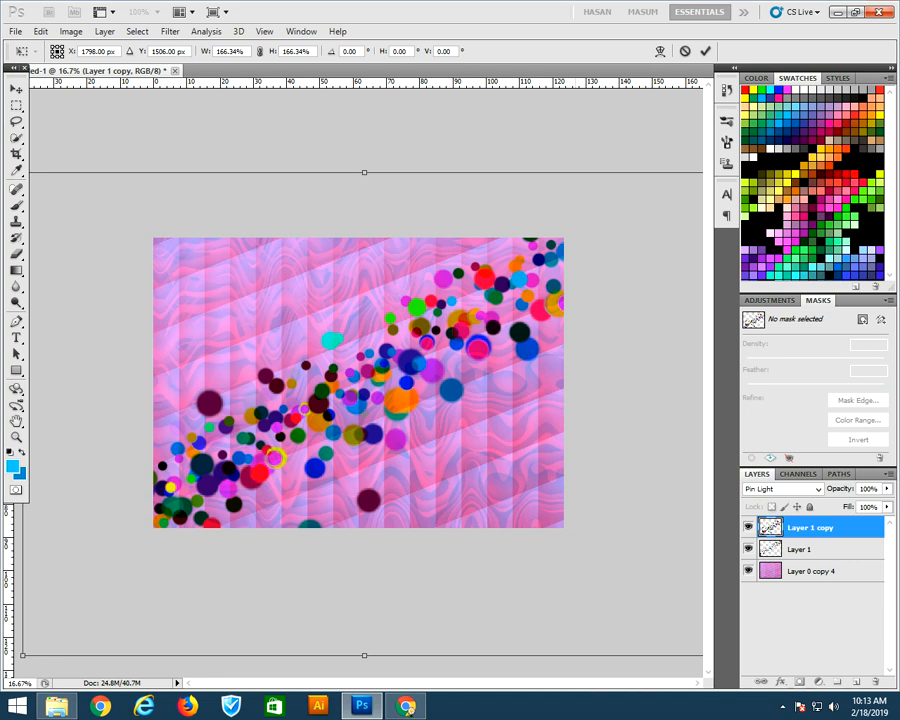
{"action": "key", "text": "Return"}
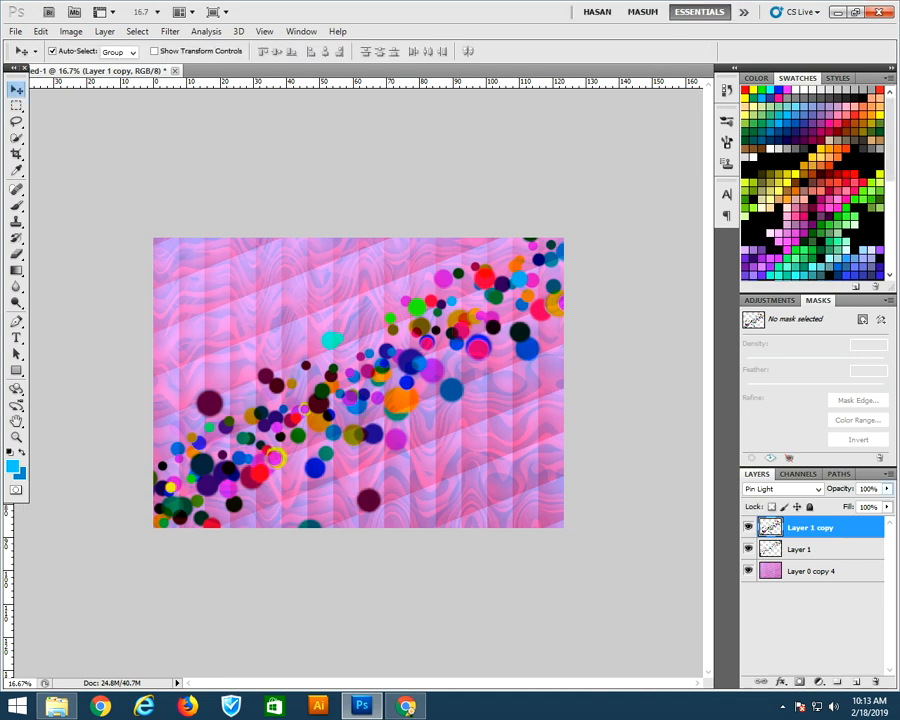
Lower the enlarged dots copy's opacity to 40%
{"action": "left_click_drag", "start_coordinate": [886, 489], "coordinate": [845, 503]}
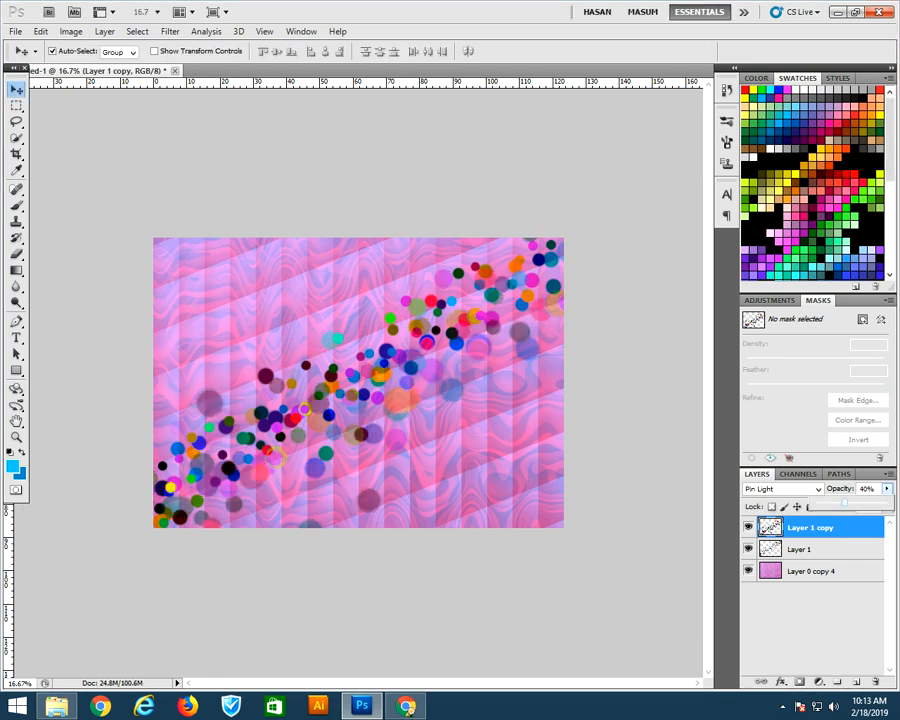
{"action": "key", "text": "Return"}
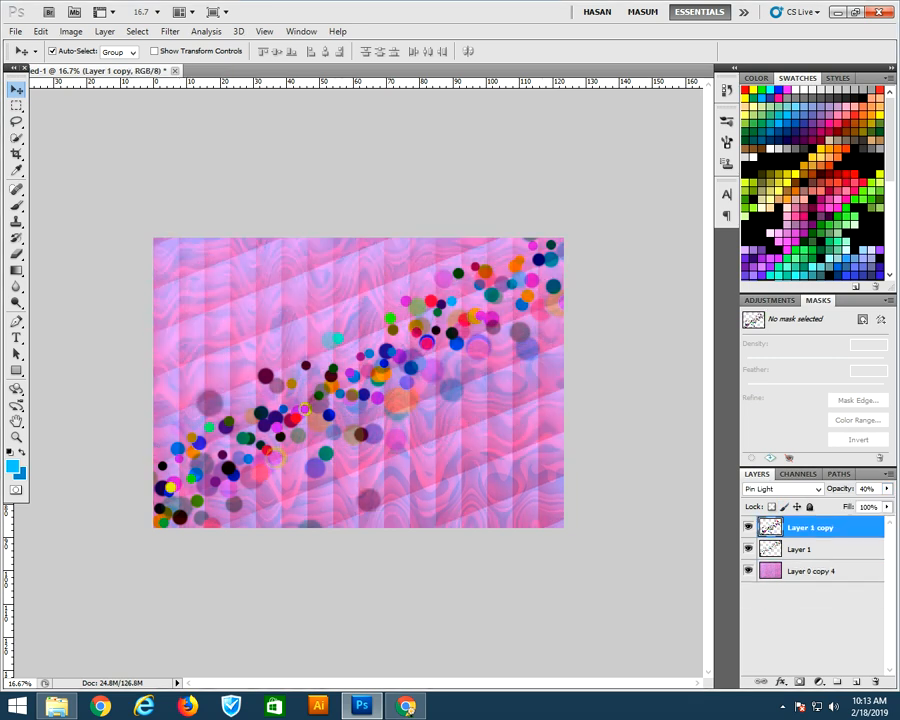
Duplicate the dots copy and move the new copy up toward the upper left of the canvas
{"action": "key", "text": "ctrl+j"}
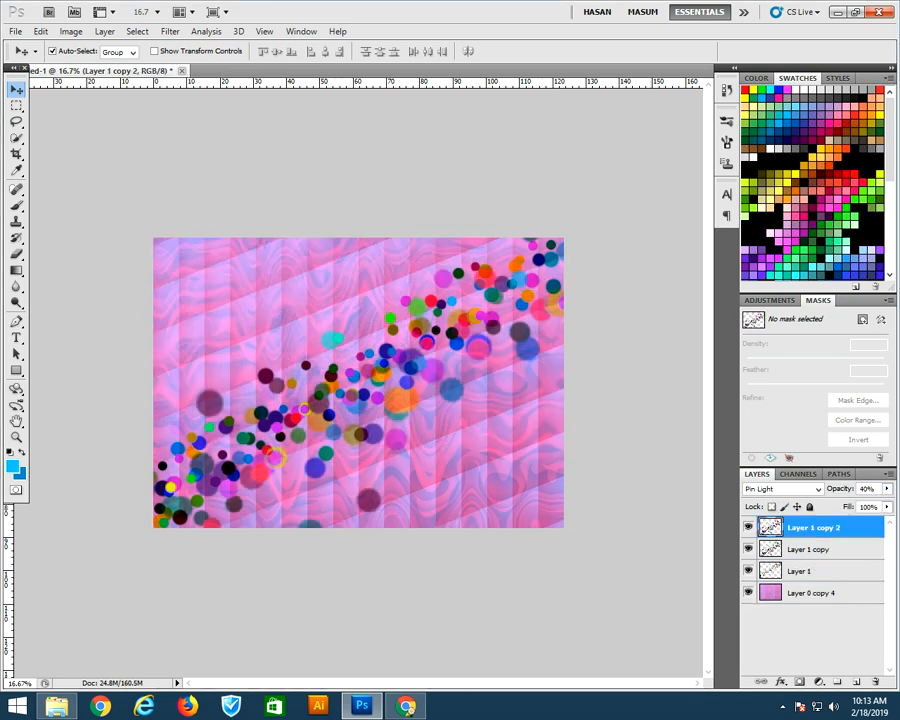
{"action": "key", "text": "ctrl+t"}
{"action": "left_click_drag", "start_coordinate": [389, 467], "coordinate": [310, 286]}
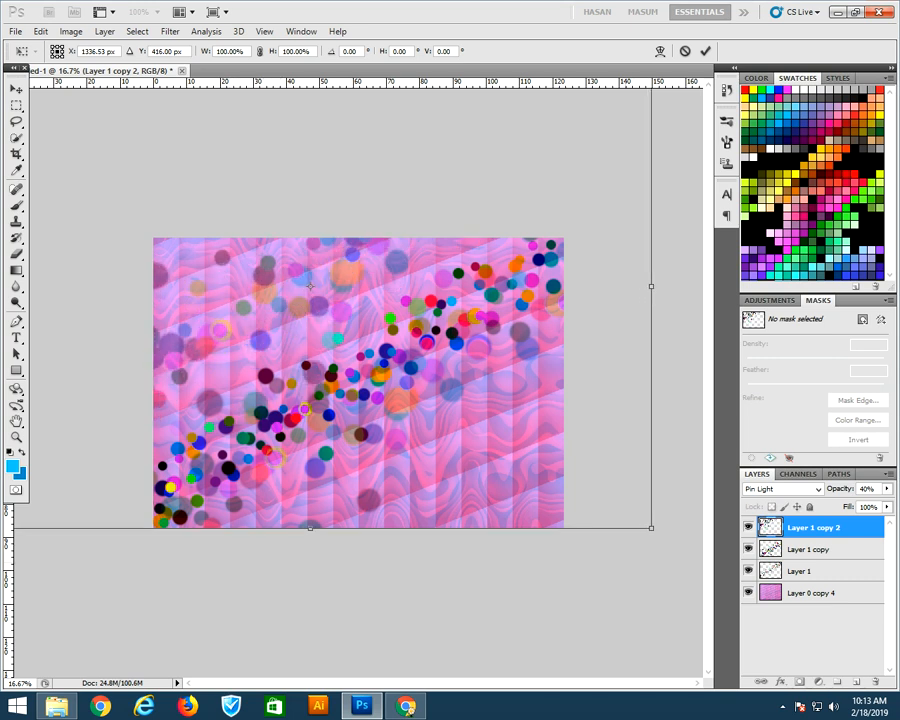
{"action": "key", "text": "Return"}
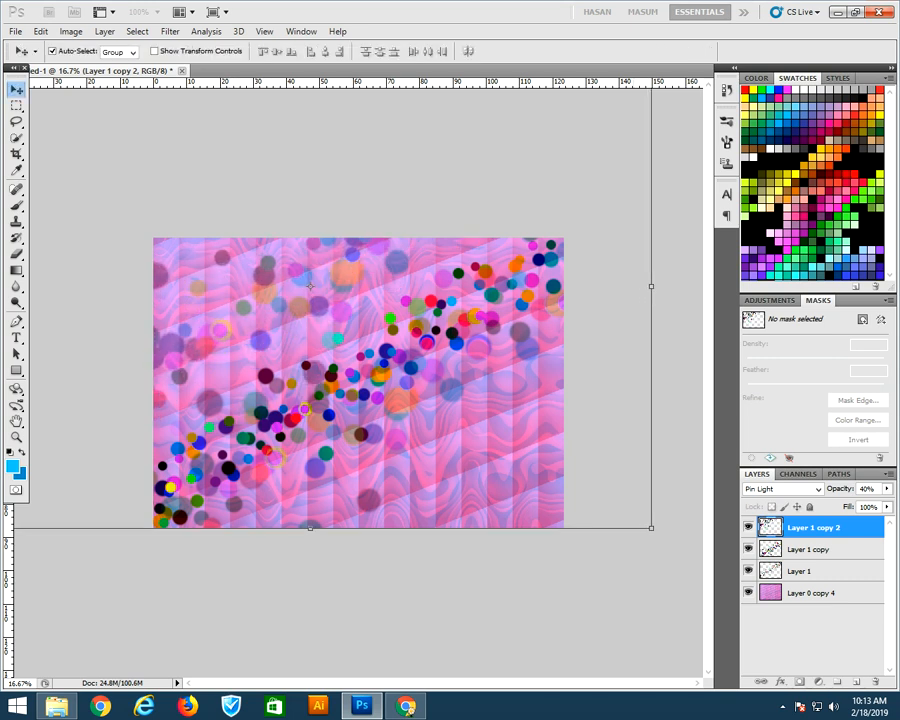
Set the newest dots copy's blend mode to Divide
{"action": "left_click", "coordinate": [782, 489]}
{"action": "left_click", "coordinate": [770, 417]}
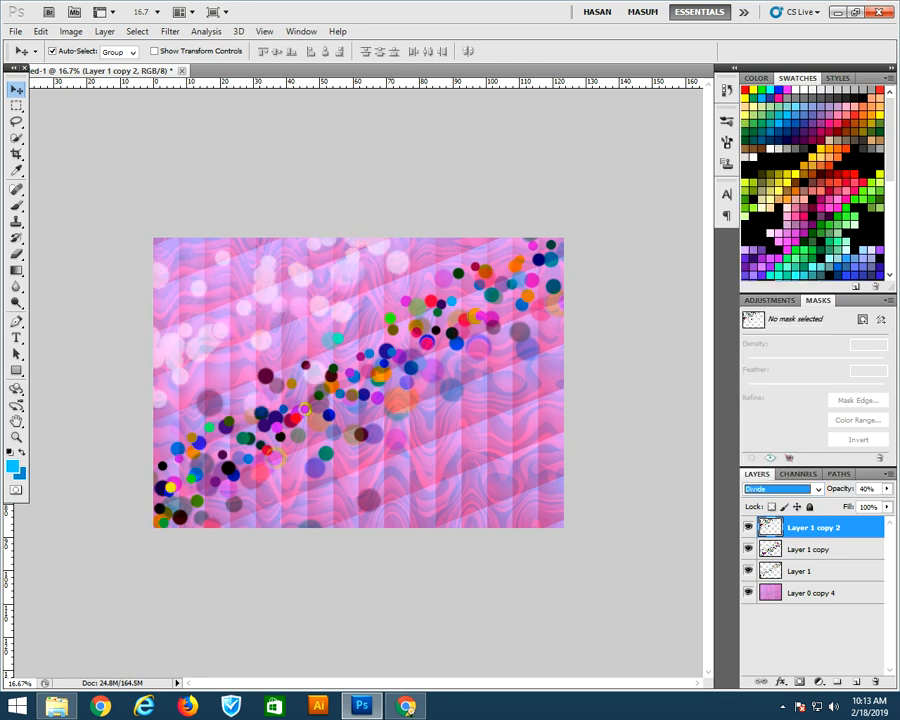
{"action": "left_click_drag", "start_coordinate": [304, 285], "coordinate": [308, 285]}
Duplicate the background pattern layer and brighten the copy with a Levels adjustment
{"action": "left_click", "coordinate": [813, 593]}
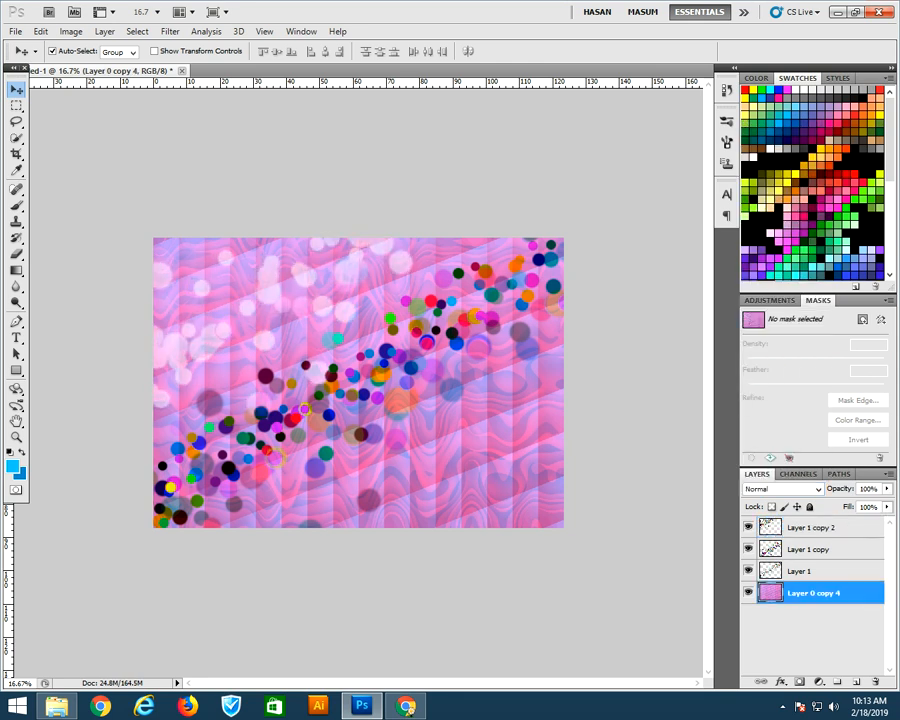
{"action": "key", "text": "ctrl+j"}
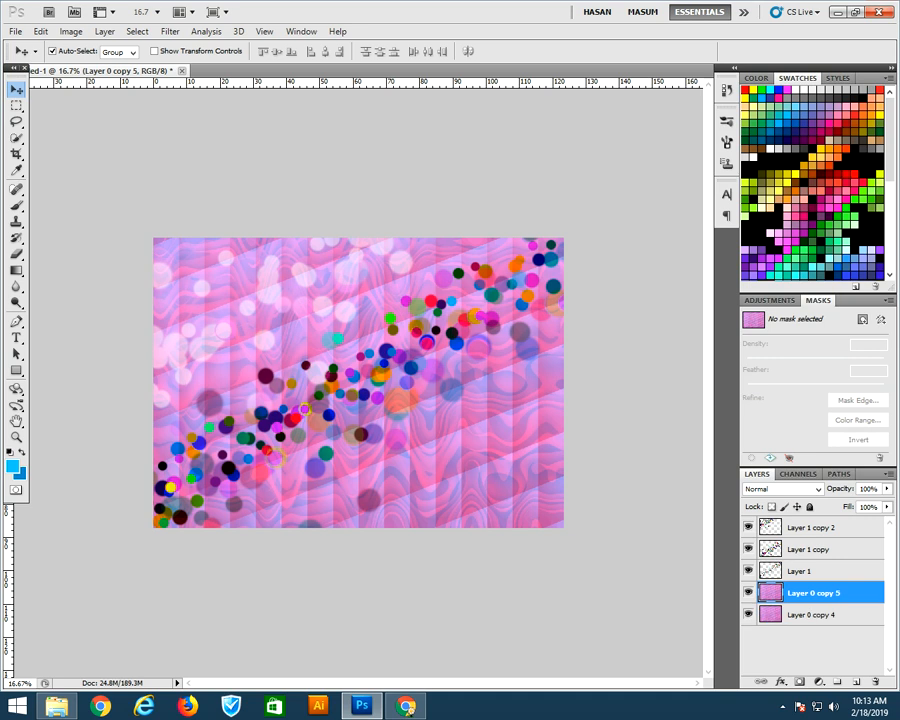
{"action": "key", "text": "ctrl+l"}
{"action": "left_click_drag", "start_coordinate": [646, 391], "coordinate": [666, 362]}
{"action": "left_click", "coordinate": [784, 260]}
Wash out the pattern copy with Hue/Saturation, Saturation -65 and Lightness +67
{"action": "key", "text": "ctrl+u"}
{"action": "left_click_drag", "start_coordinate": [712, 402], "coordinate": [759, 402]}
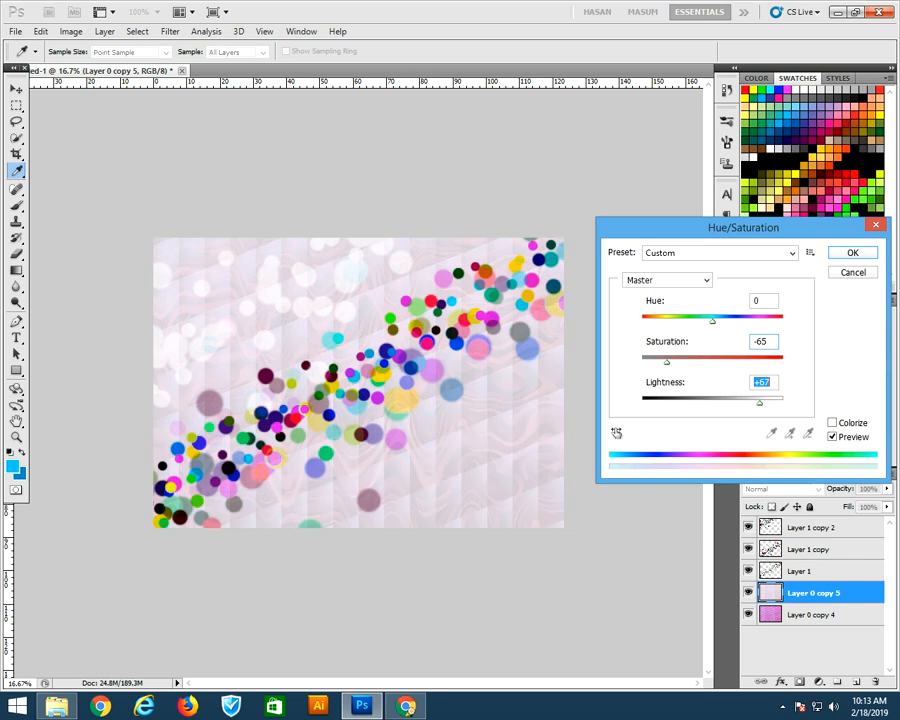
{"action": "key", "text": "Return"}
{"action": "key", "text": "v"}
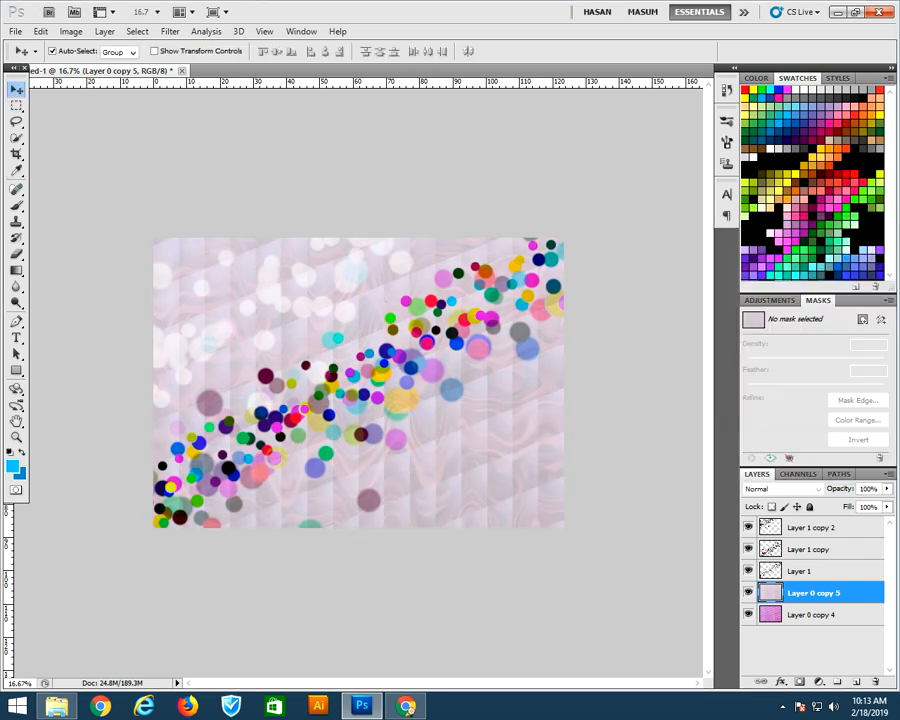
{"action": "left_click_drag", "start_coordinate": [355, 271], "coordinate": [460, 474]}
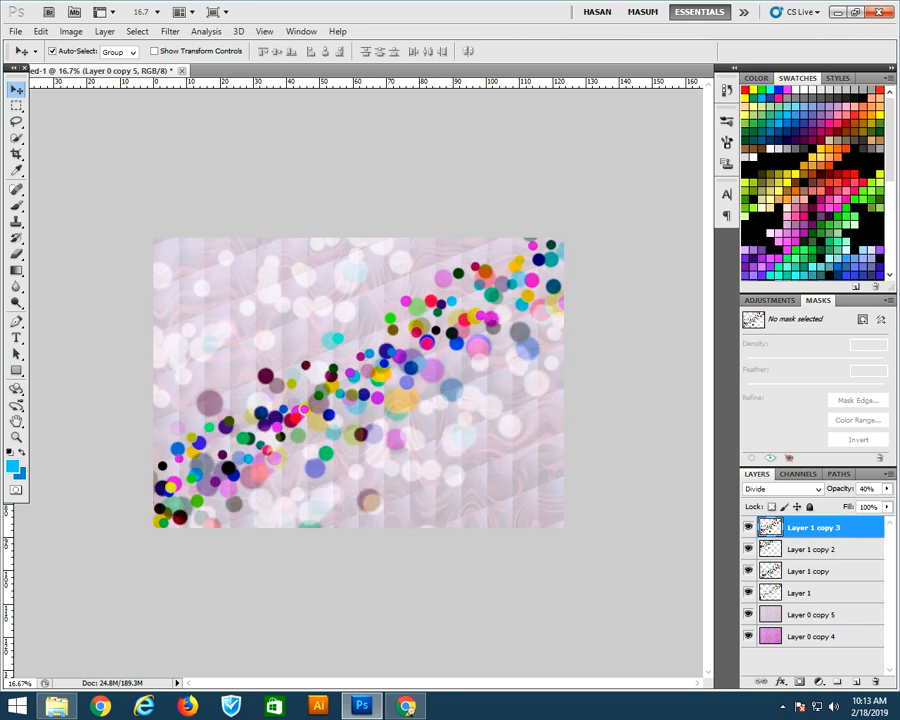
{"action": "key", "text": "ctrl+z"}
{"action": "key", "text": "ctrl+z"}
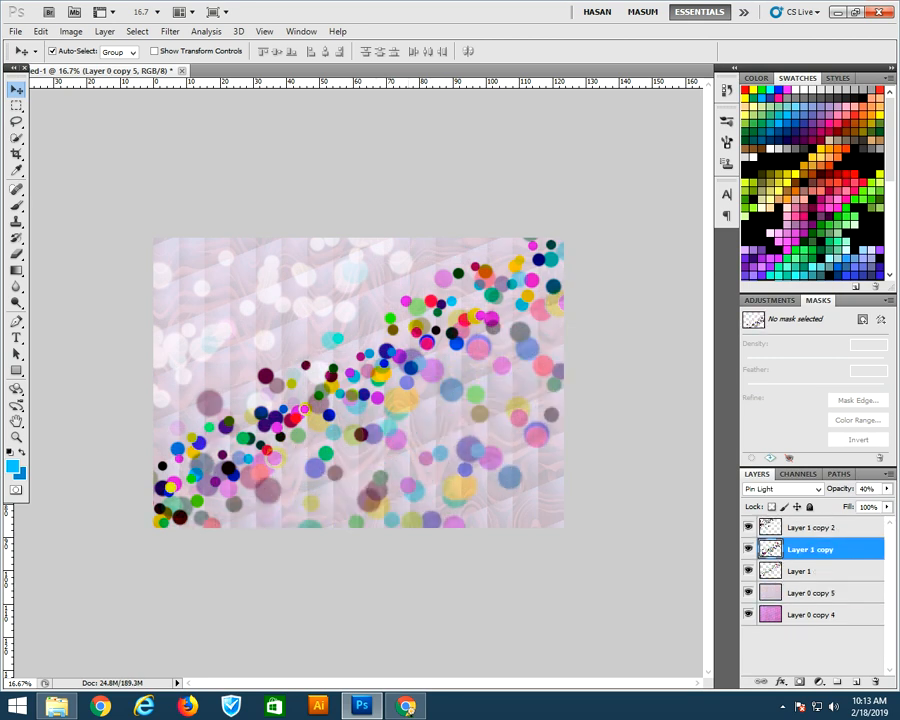
Reapply the last-used filter to a copy of the dots layer, distorting it into colourful smears
{"action": "left_click", "coordinate": [170, 32]}
{"action": "left_click", "coordinate": [182, 46]}
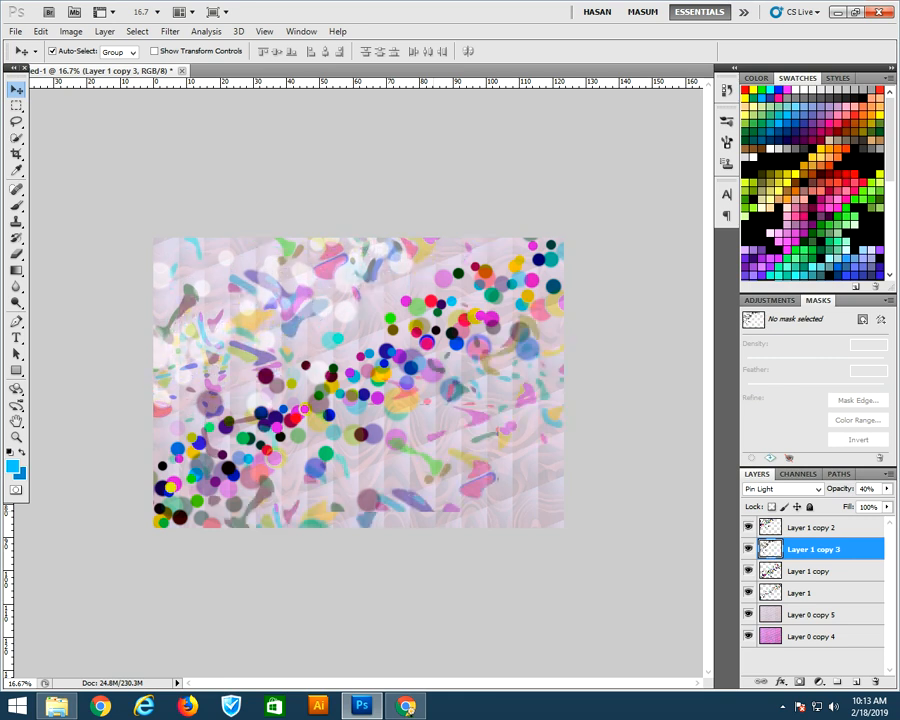
Duplicate the distorted dots layer and nudge the shapes slightly down and to the right
{"action": "key", "text": "ctrl+j"}
{"action": "left_click_drag", "start_coordinate": [340, 330], "coordinate": [380, 408]}
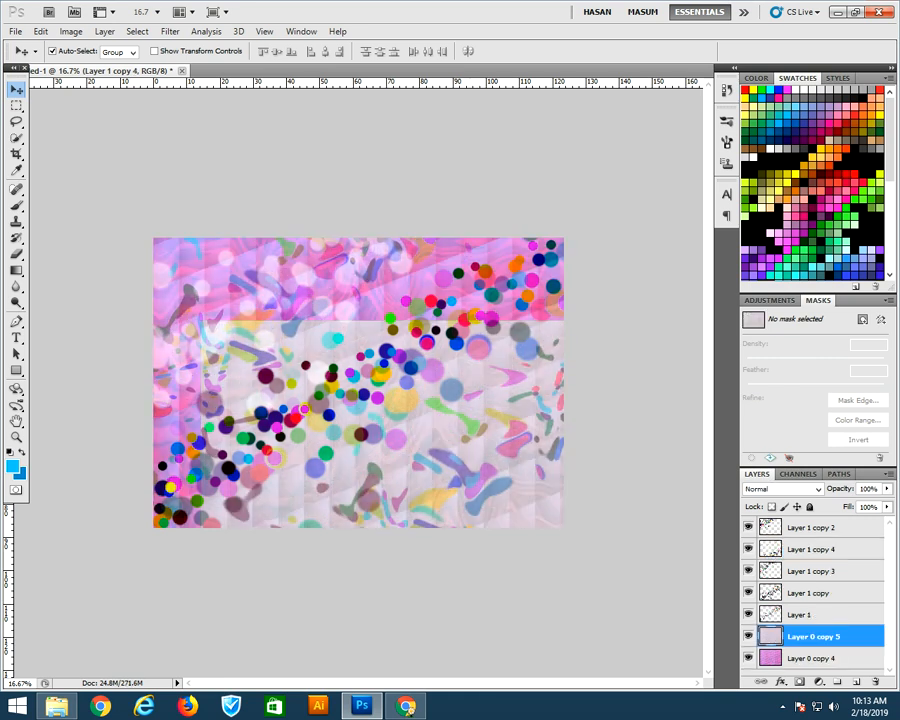
{"action": "key", "text": "ctrl+z"}
{"action": "left_click_drag", "start_coordinate": [311, 300], "coordinate": [346, 318]}
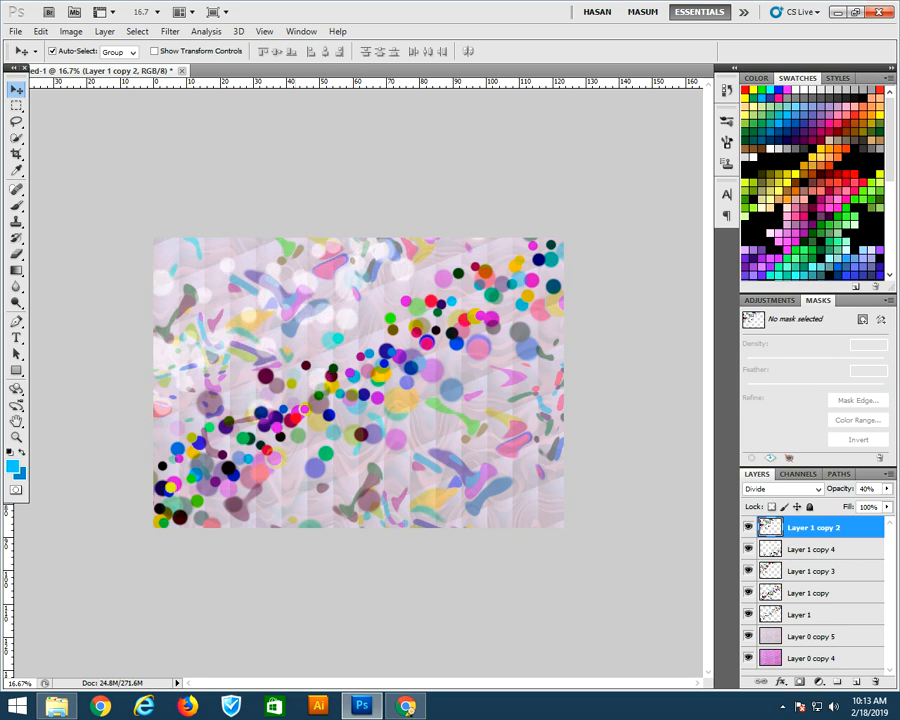
Save the image as a JPEG named Bokeh Background at Maximum quality, then undo the flattening
{"action": "key", "text": "ctrl+alt+s"}
{"action": "left_click", "coordinate": [478, 518]}
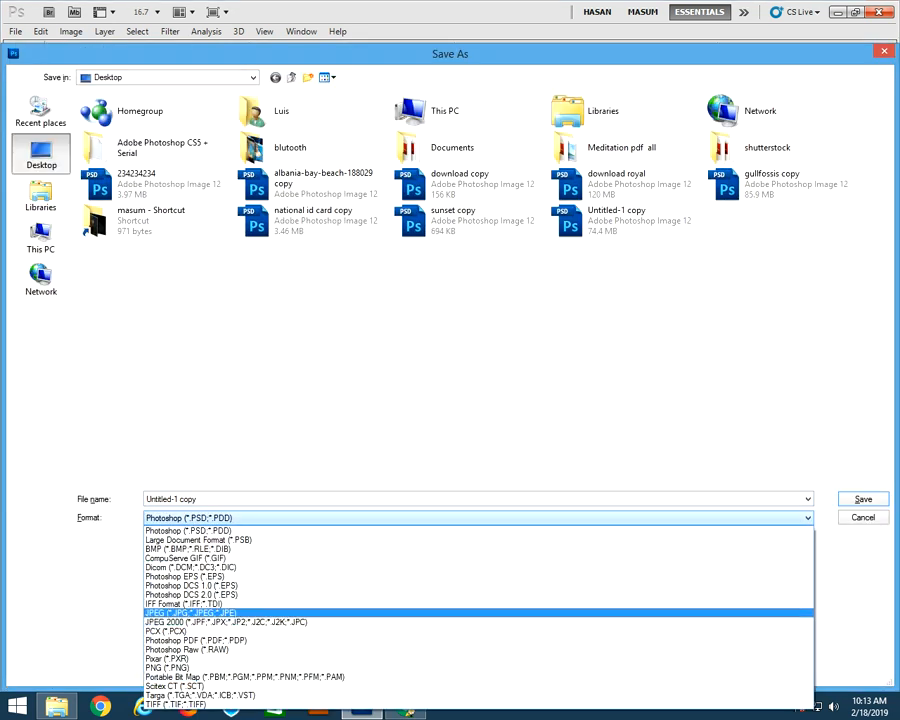
{"action": "left_click", "coordinate": [190, 613]}
{"action": "left_click", "coordinate": [172, 499]}
{"action": "type", "text": "Bokeh Background"}
{"action": "key", "text": "Return"}
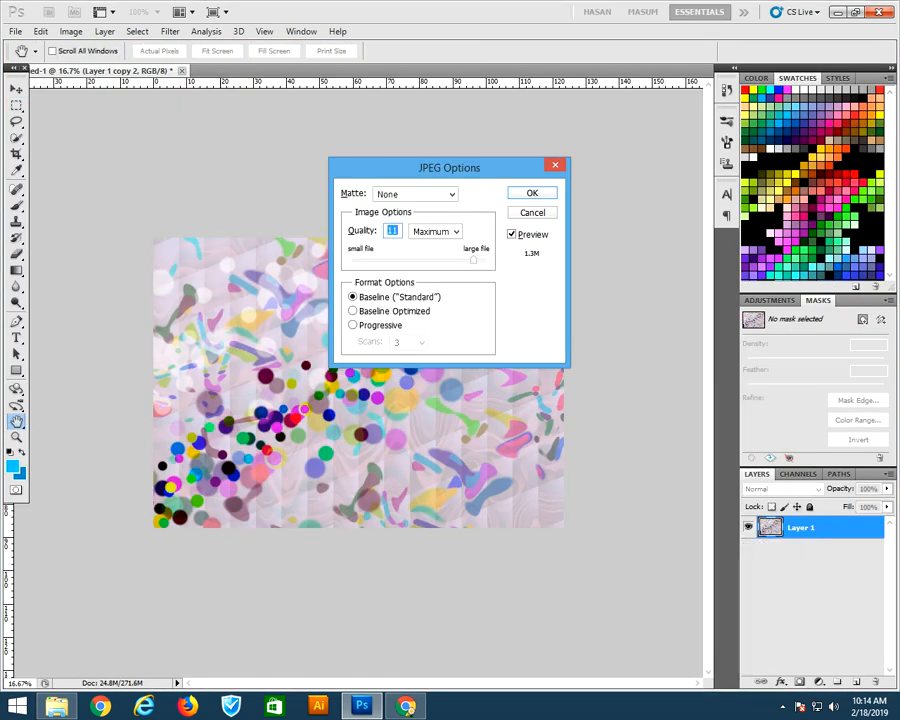
{"action": "key", "text": "Return"}
{"action": "key", "text": "ctrl+z"}
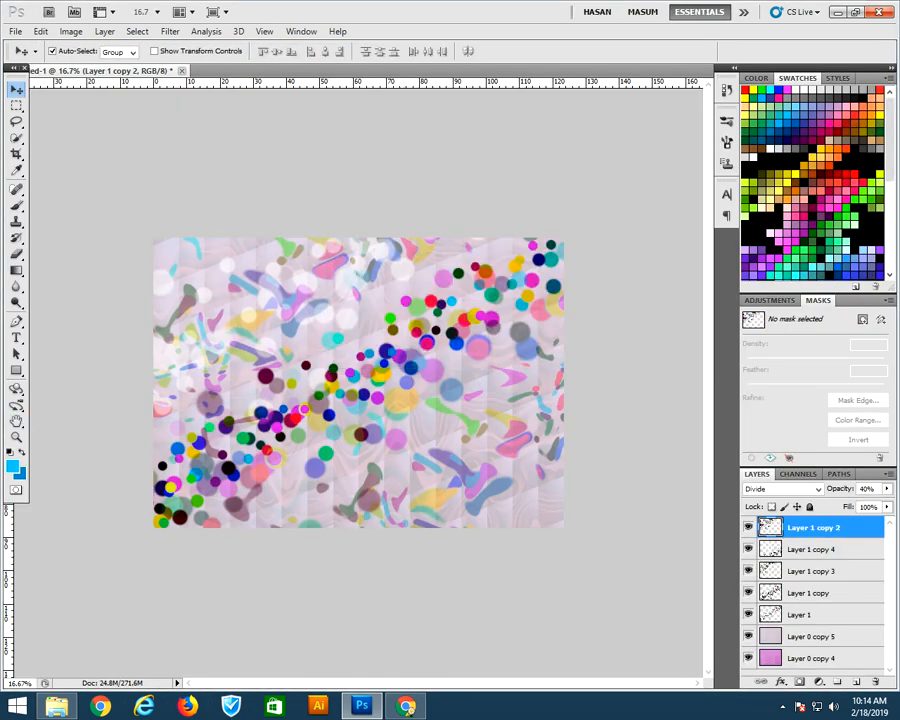